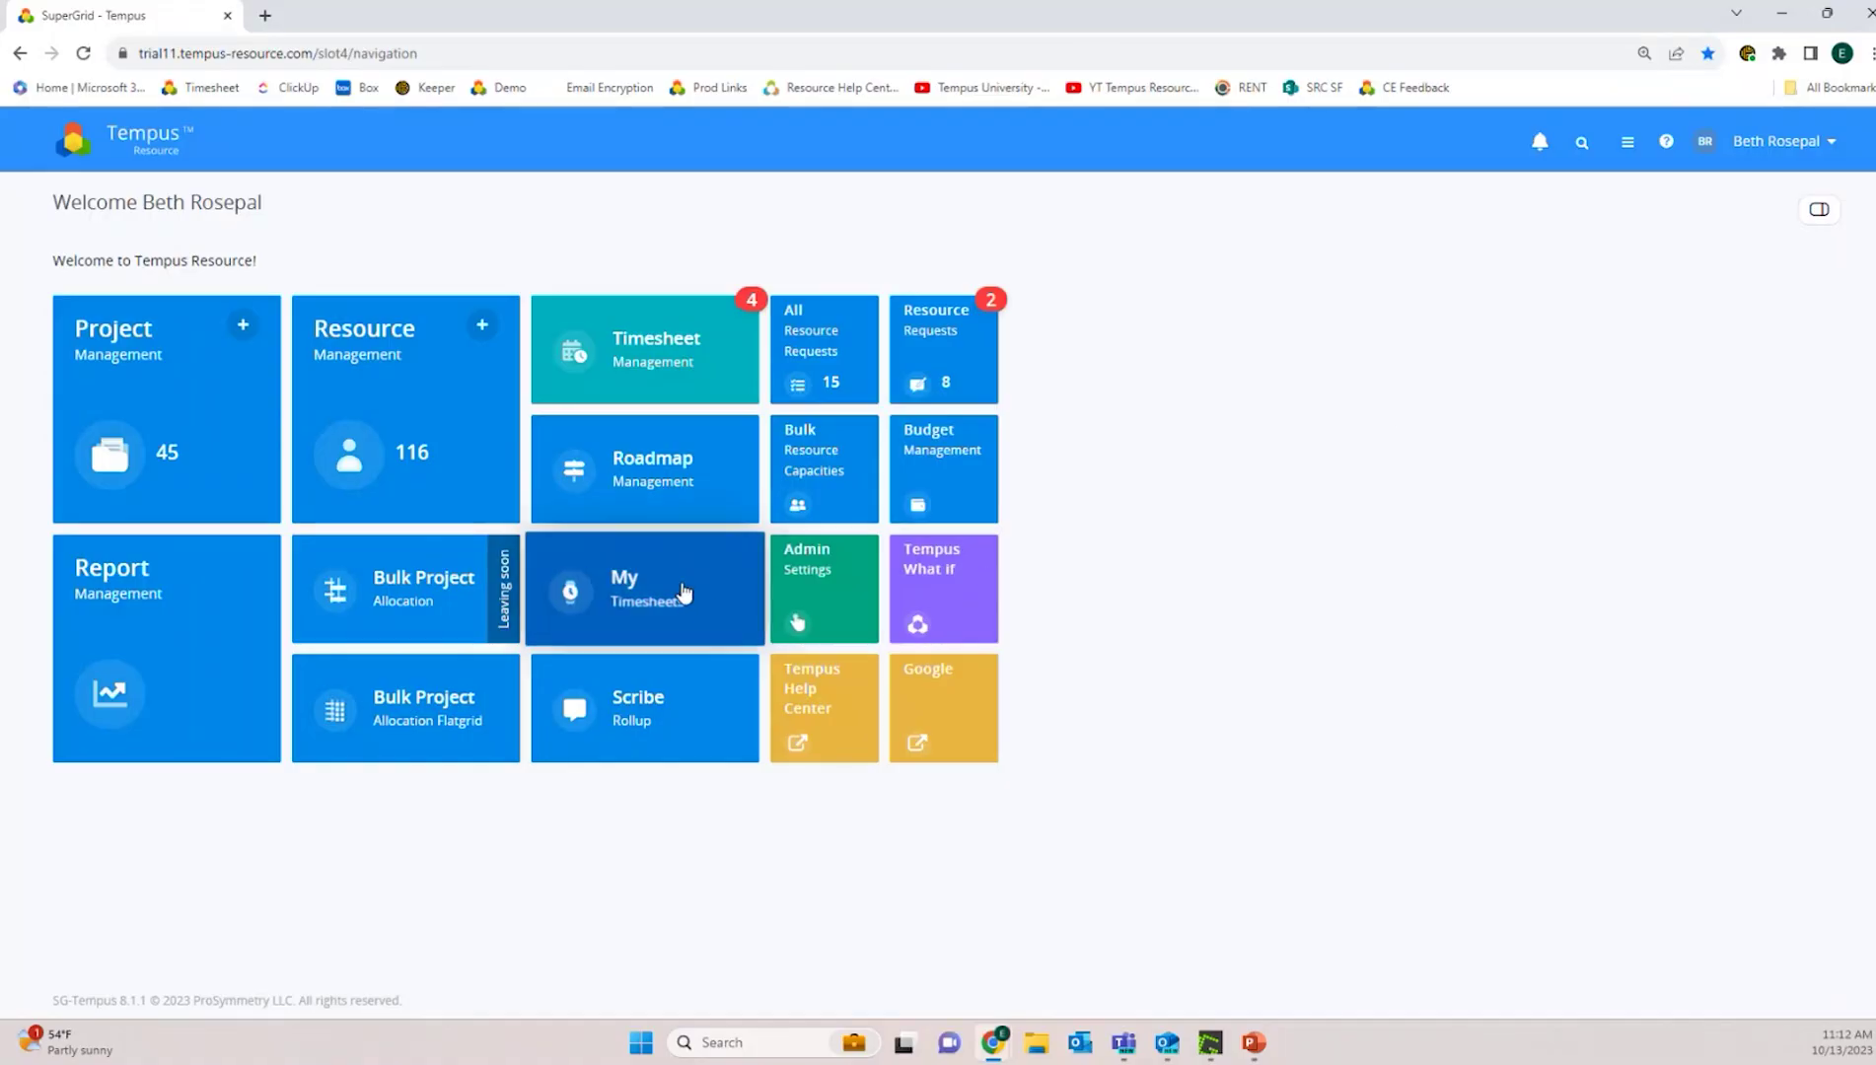
Open My Timesheets to show the Week 41 draft for 8–14 October 2023.
left_click(690, 590)
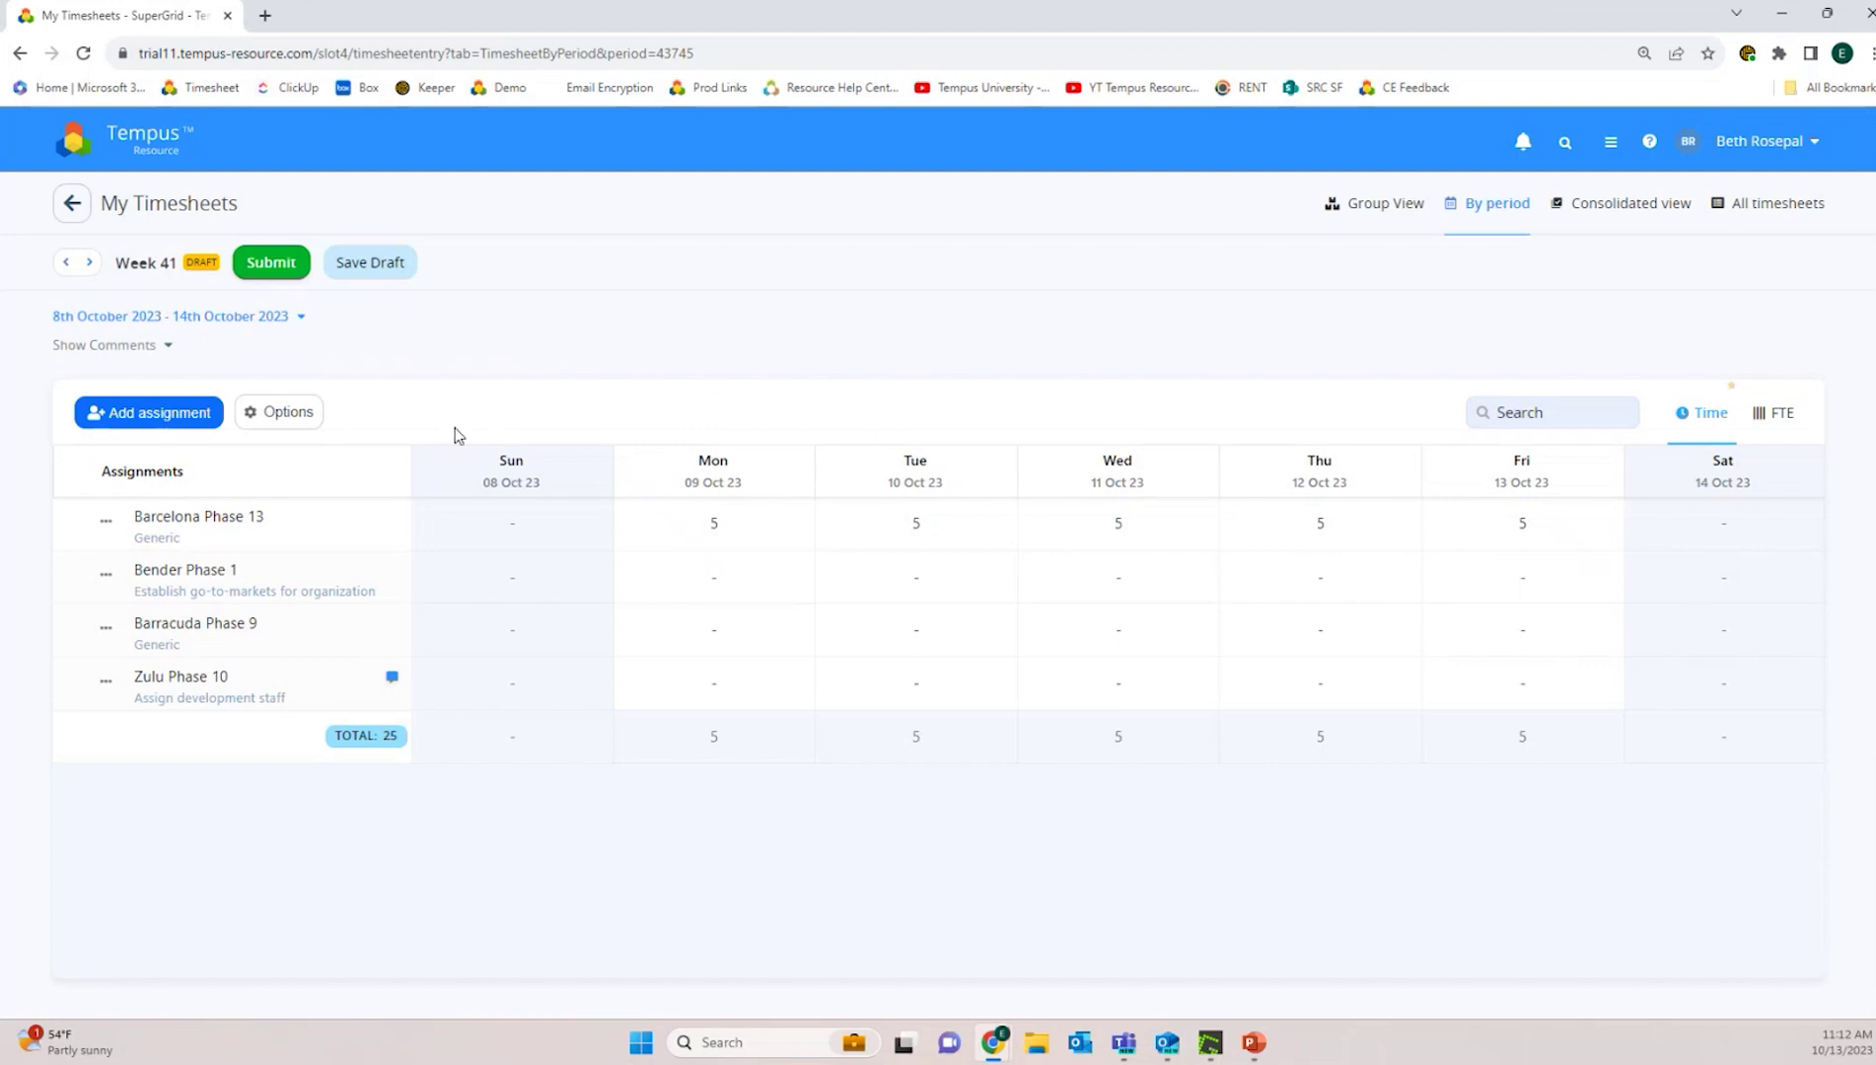
left_click(274, 415)
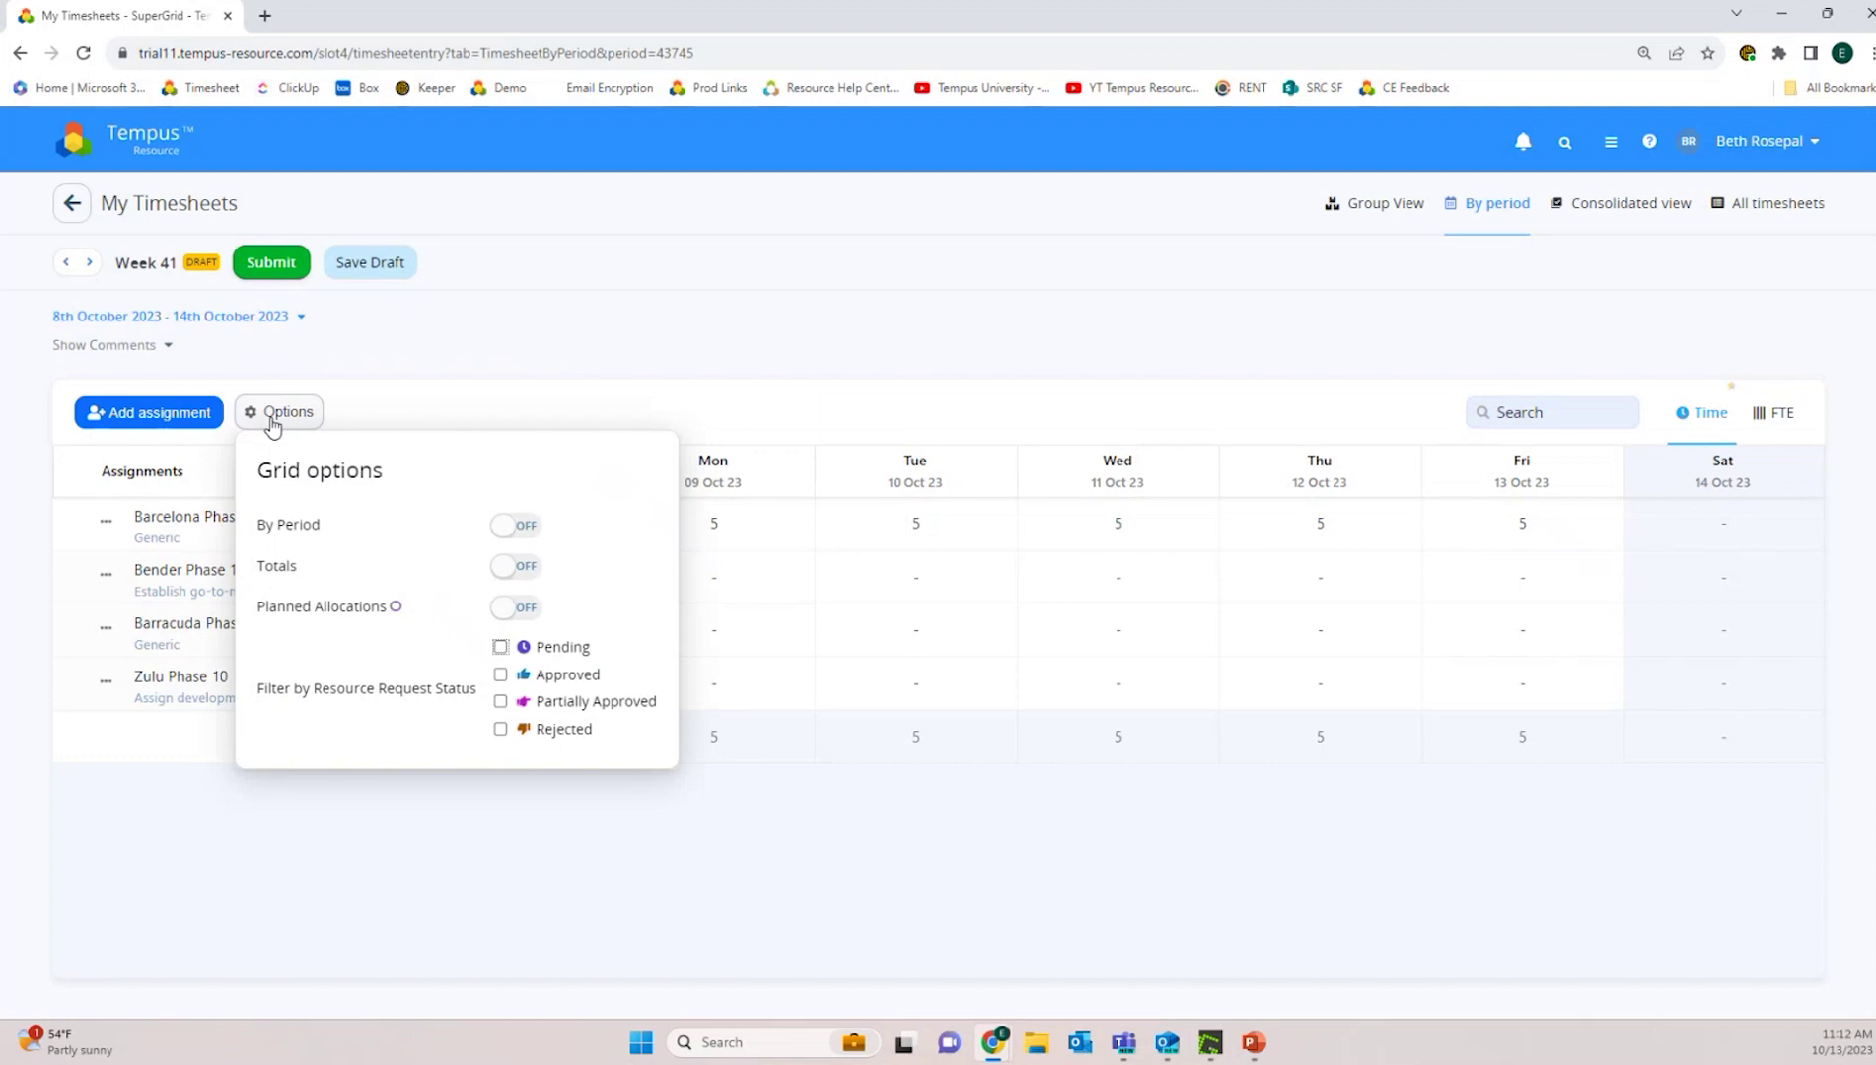
left_click(498, 528)
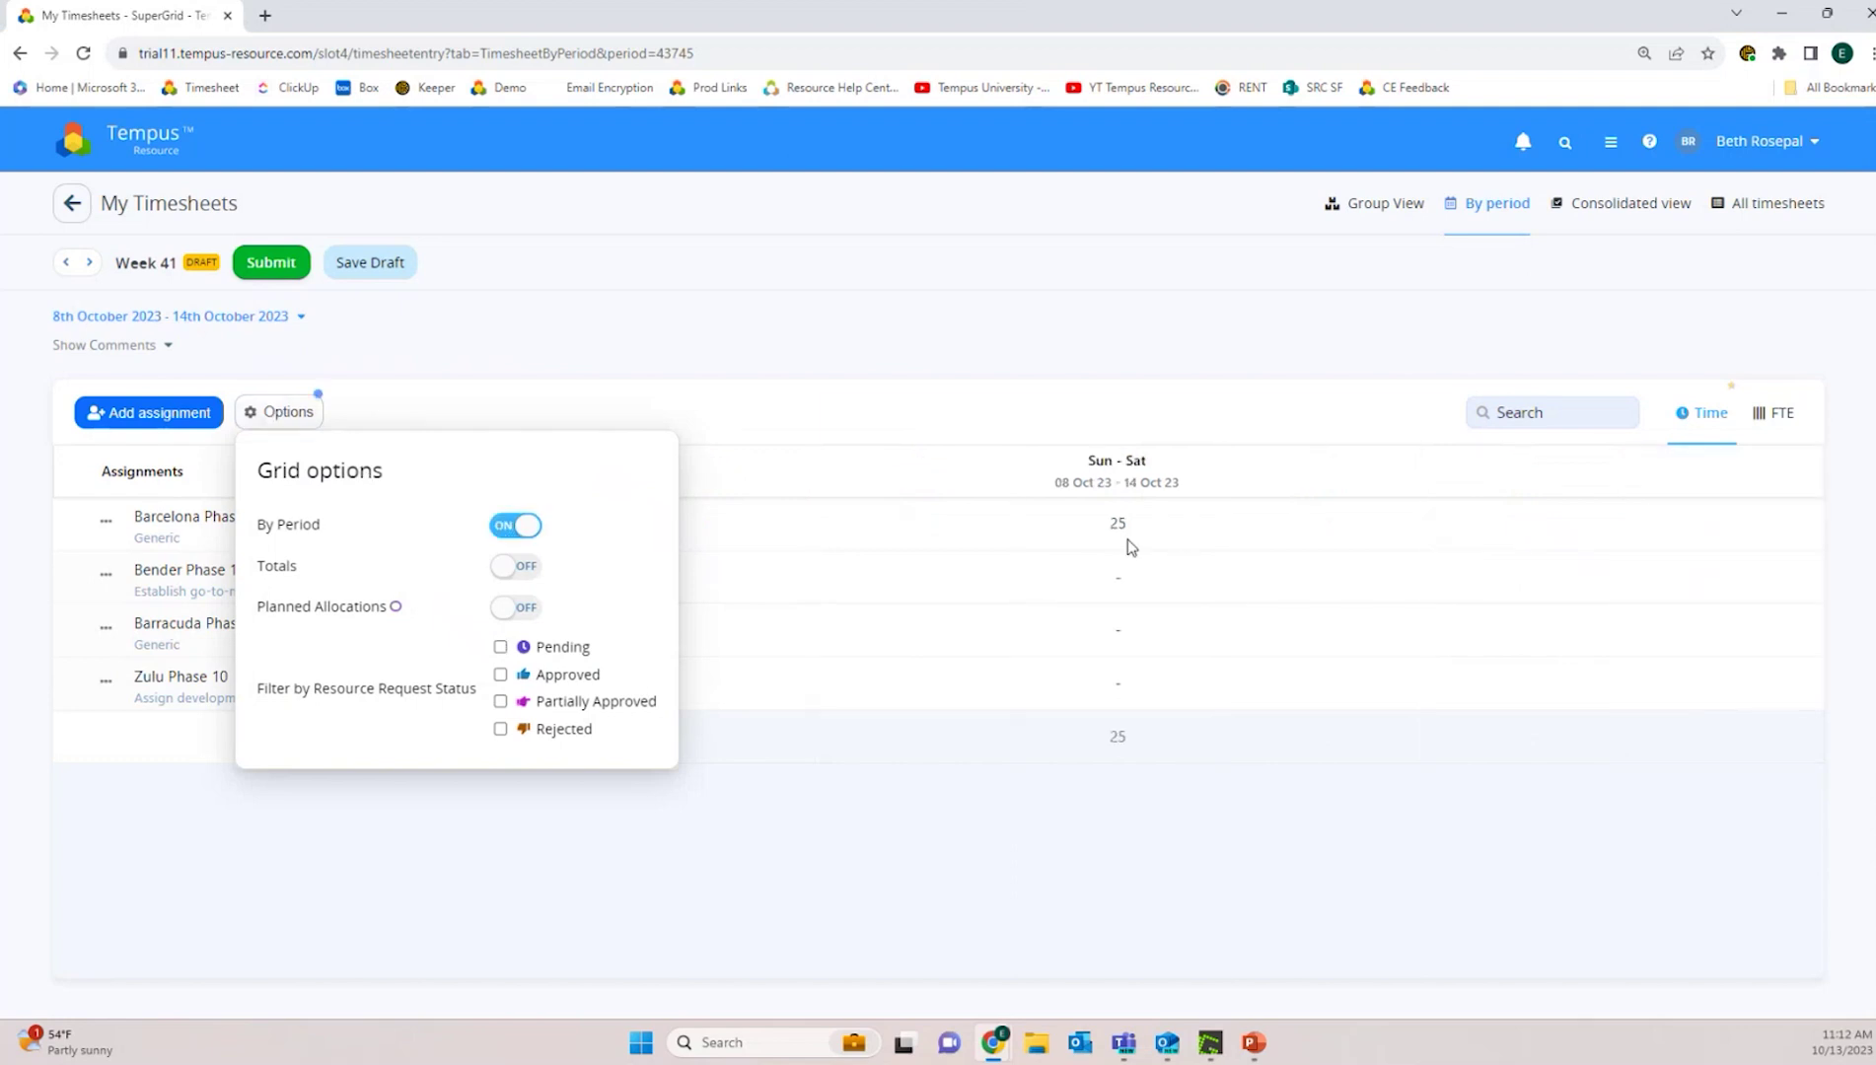
left_click(531, 529)
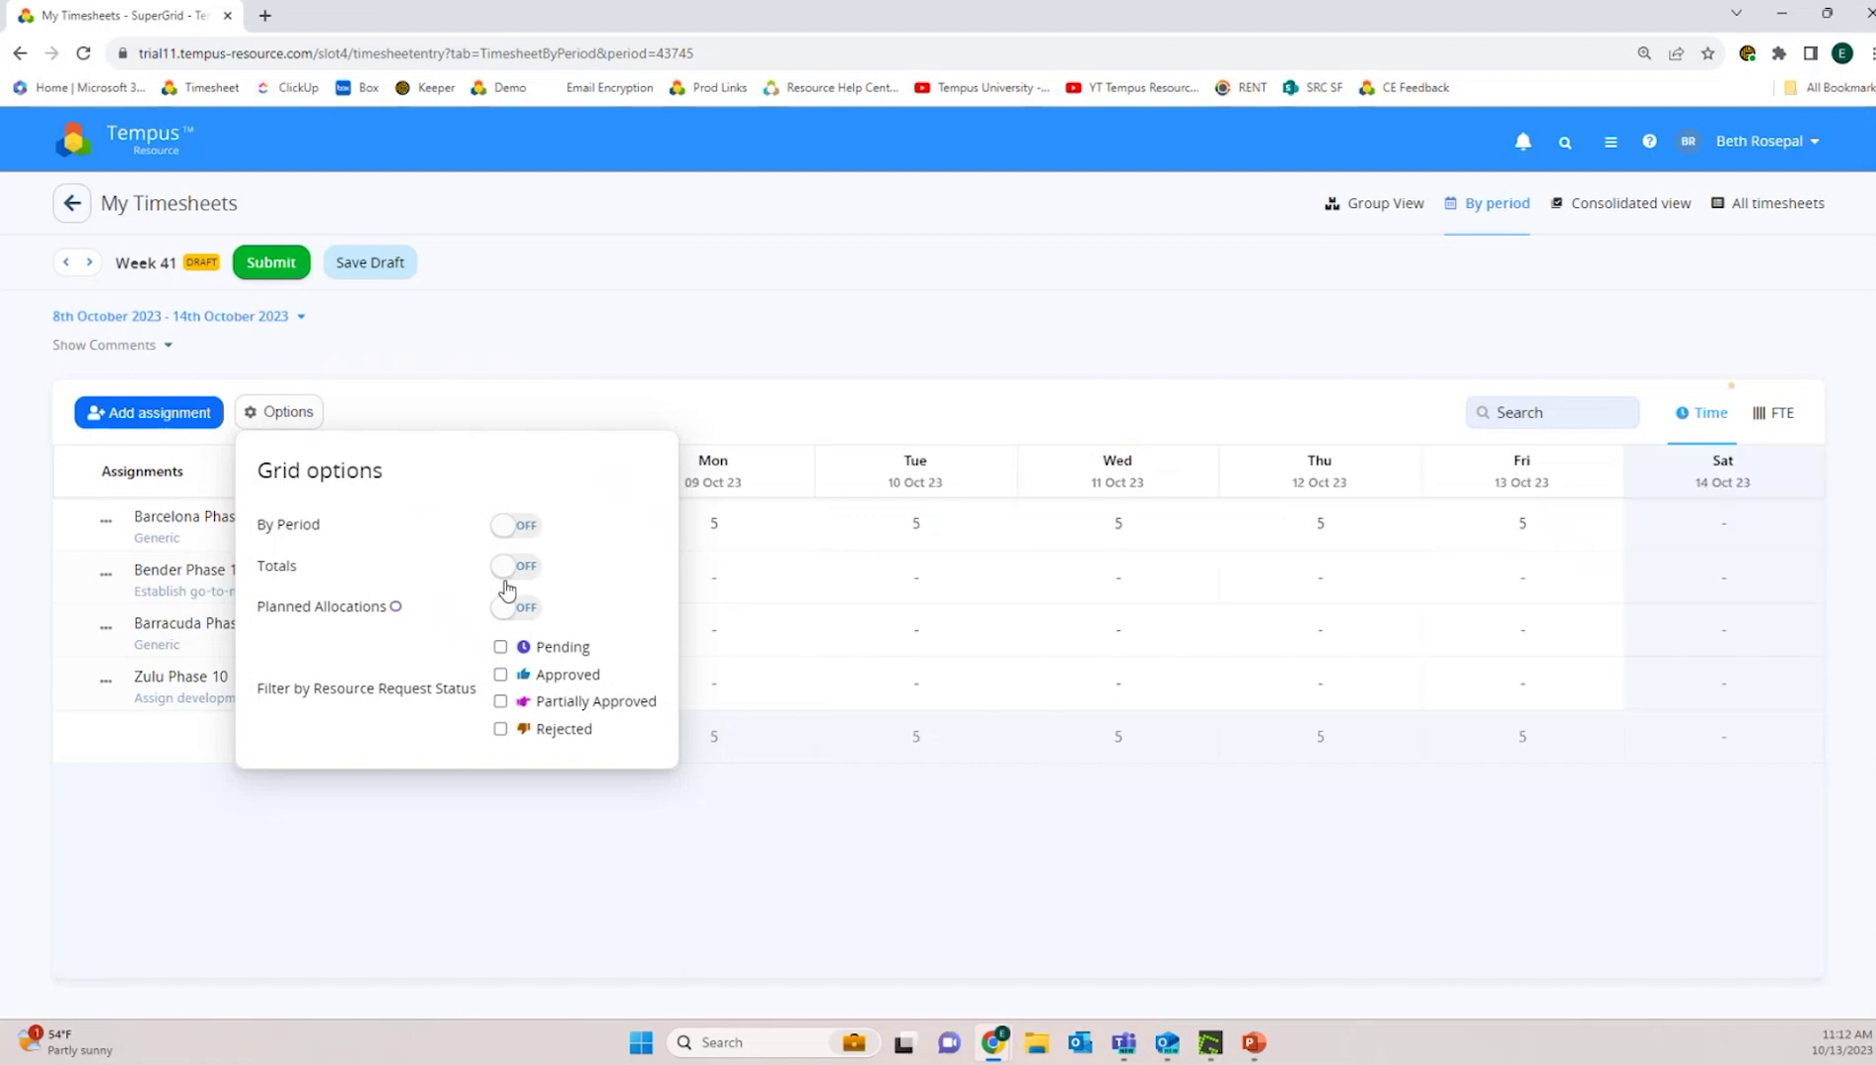
left_click(504, 568)
left_click(781, 878)
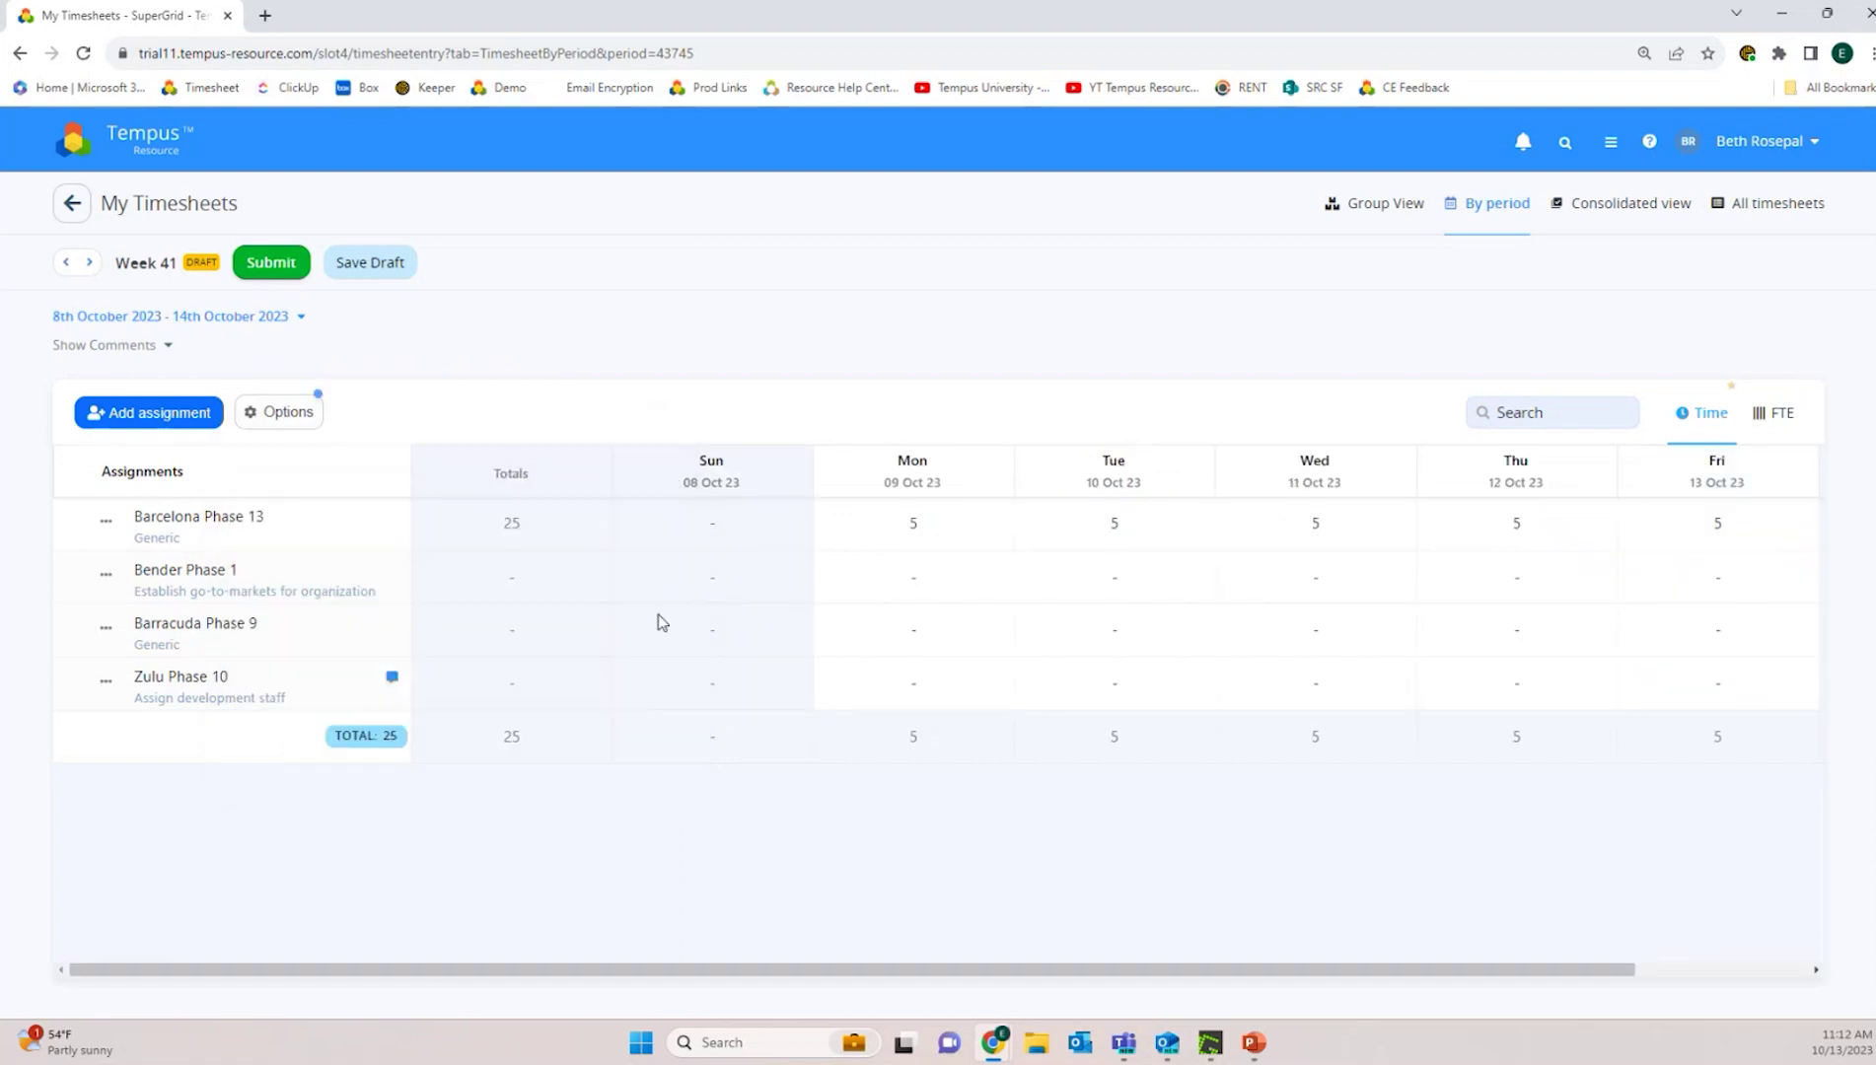
left_click(264, 412)
left_click(523, 571)
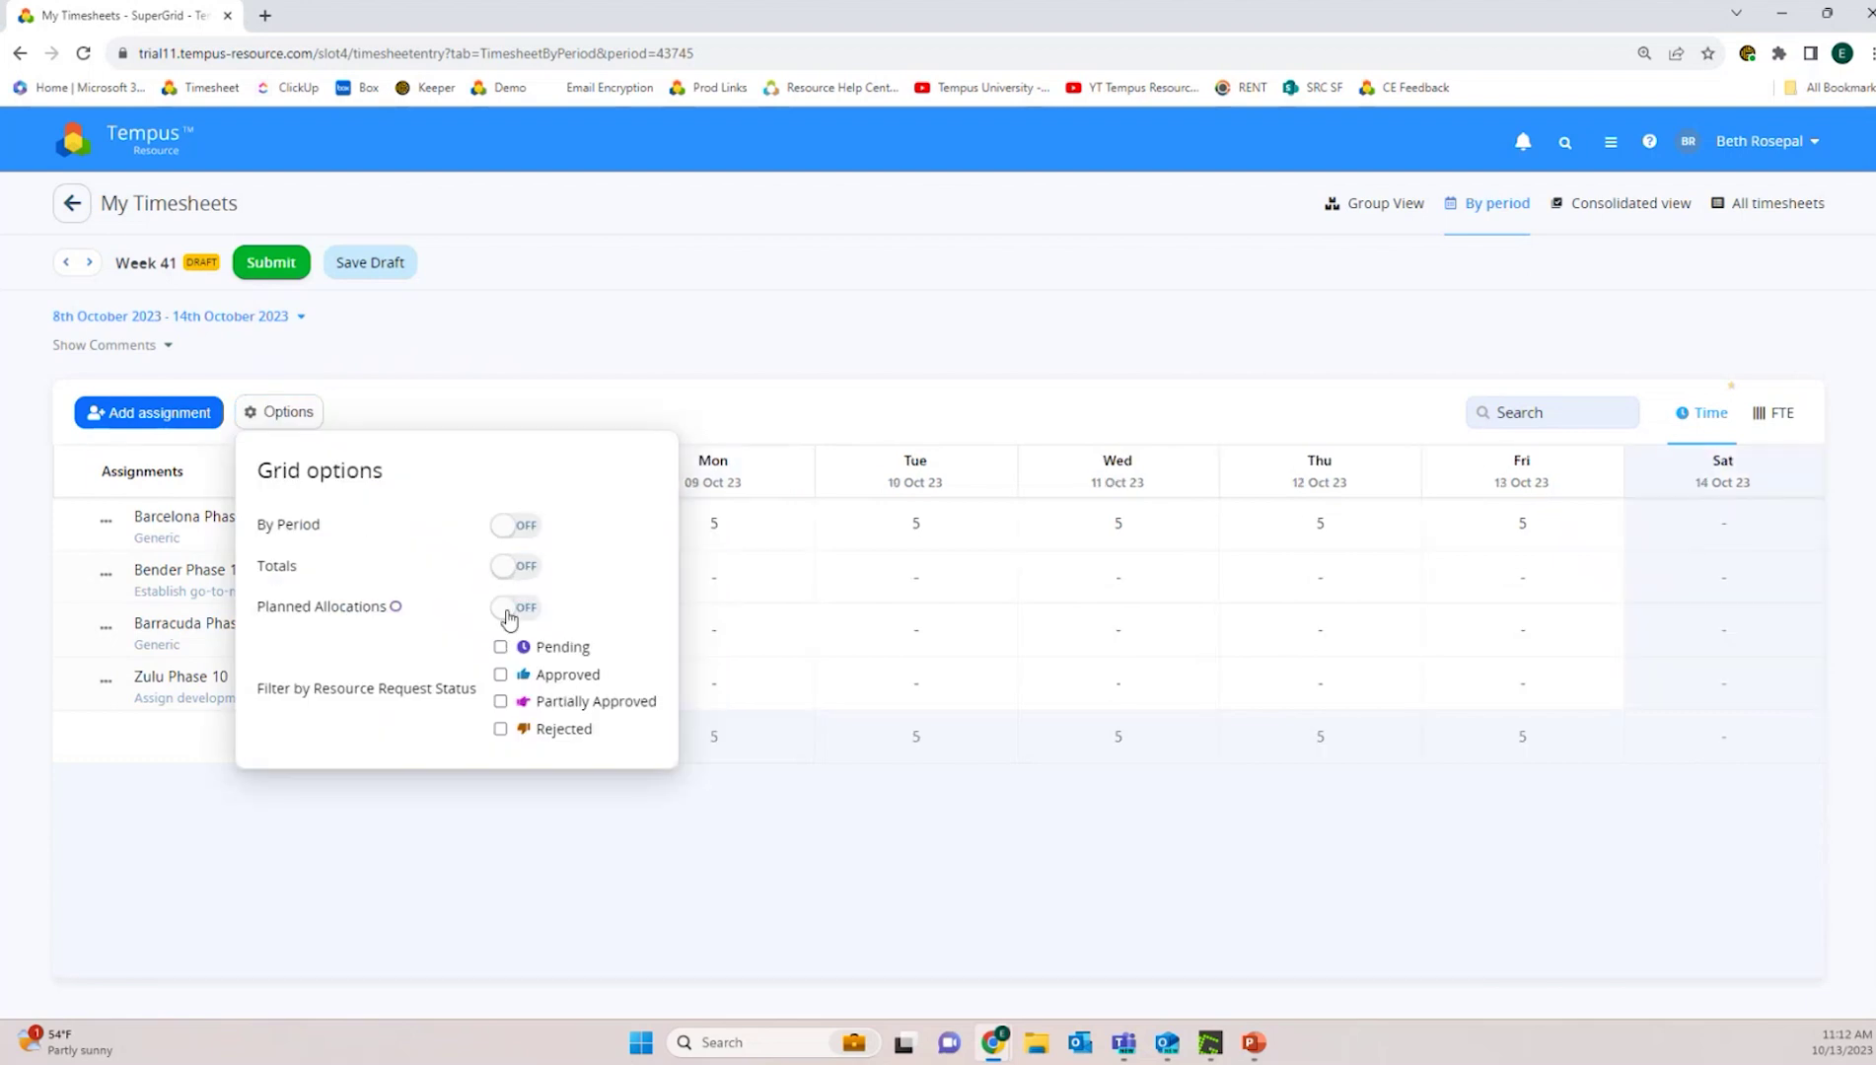
left_click(509, 616)
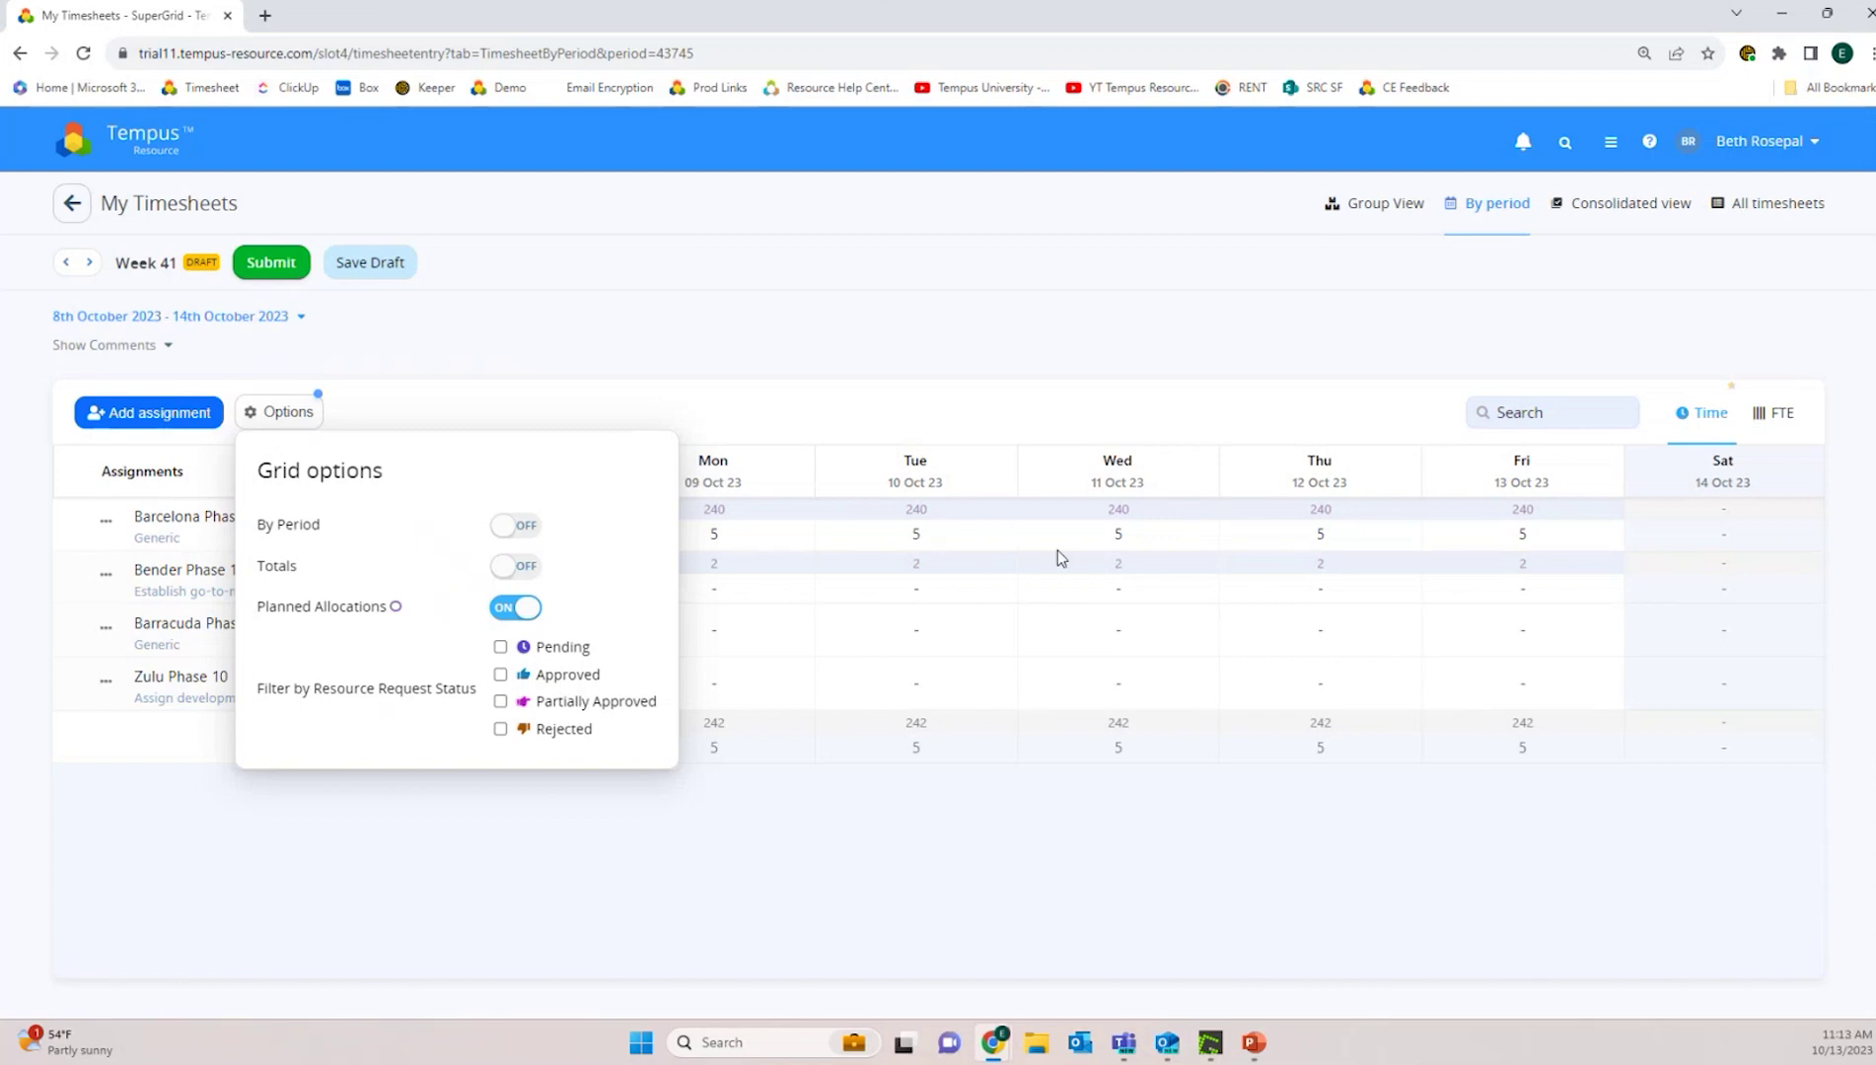
left_click(526, 608)
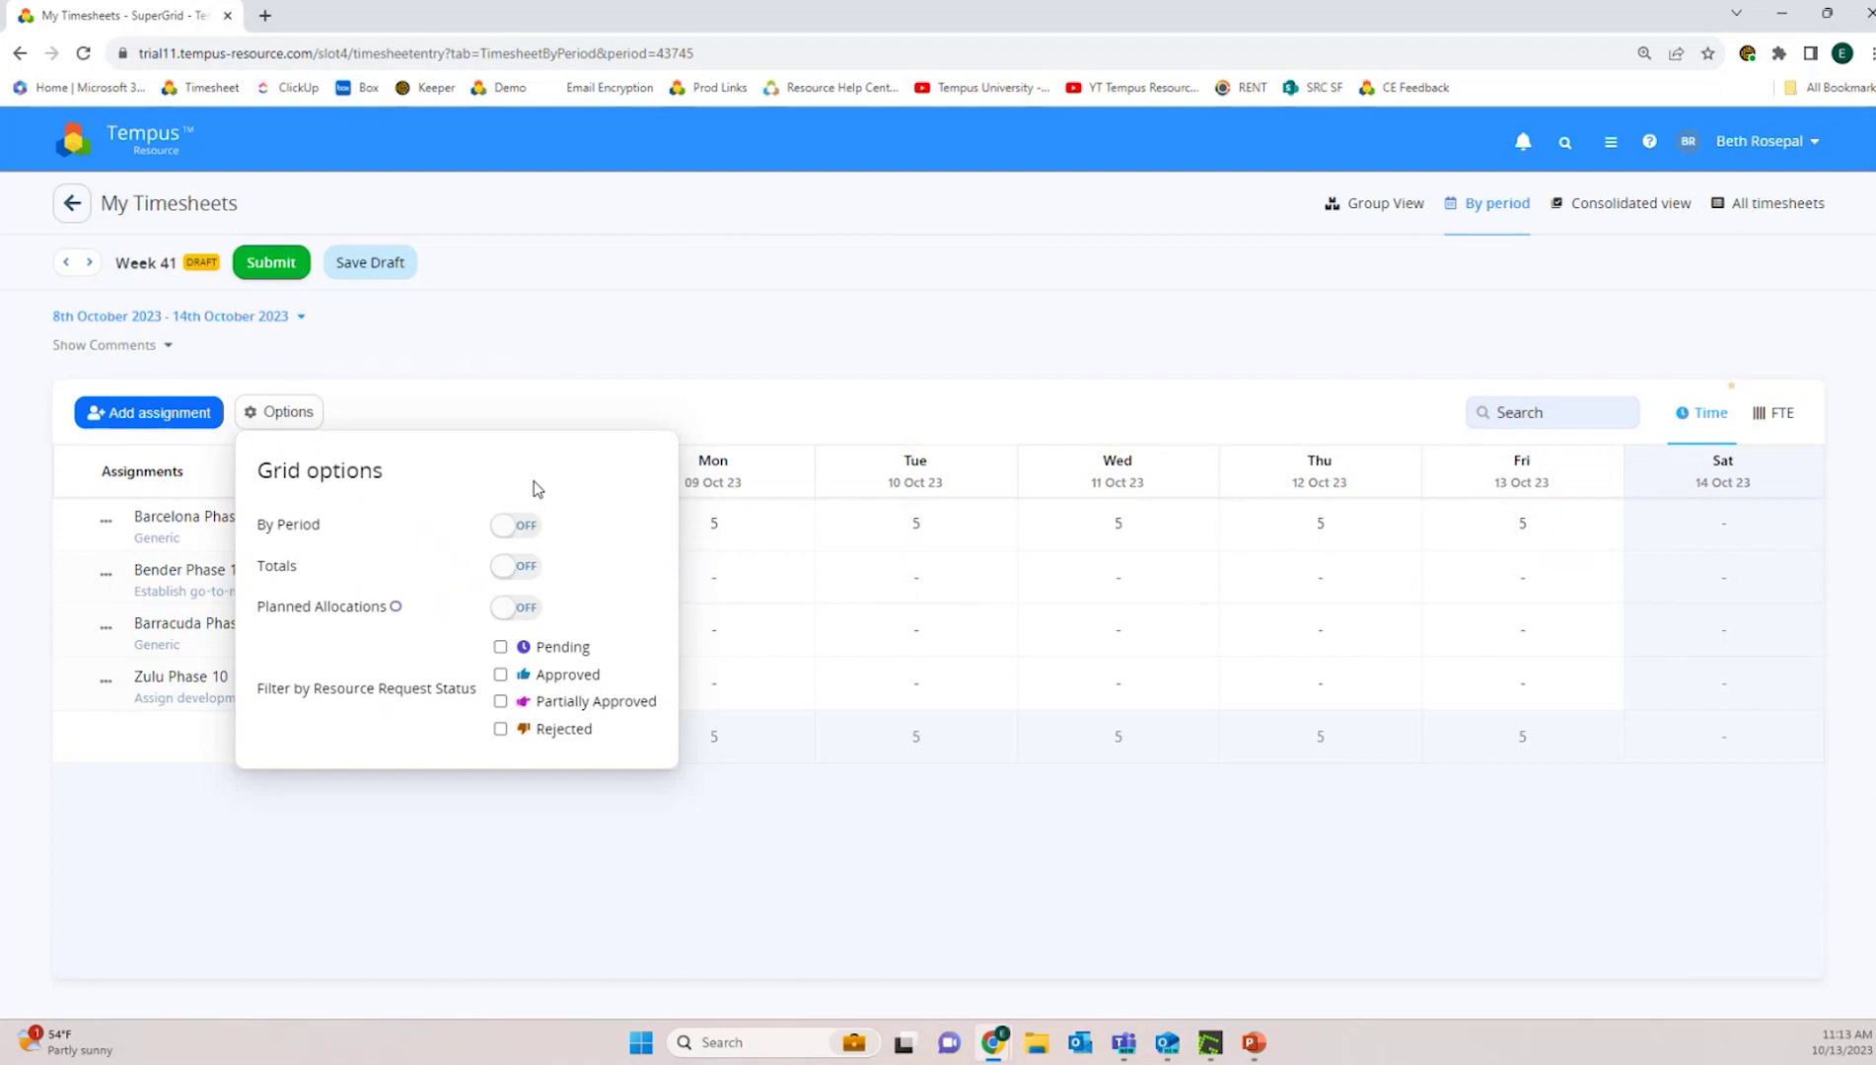
left_click(464, 419)
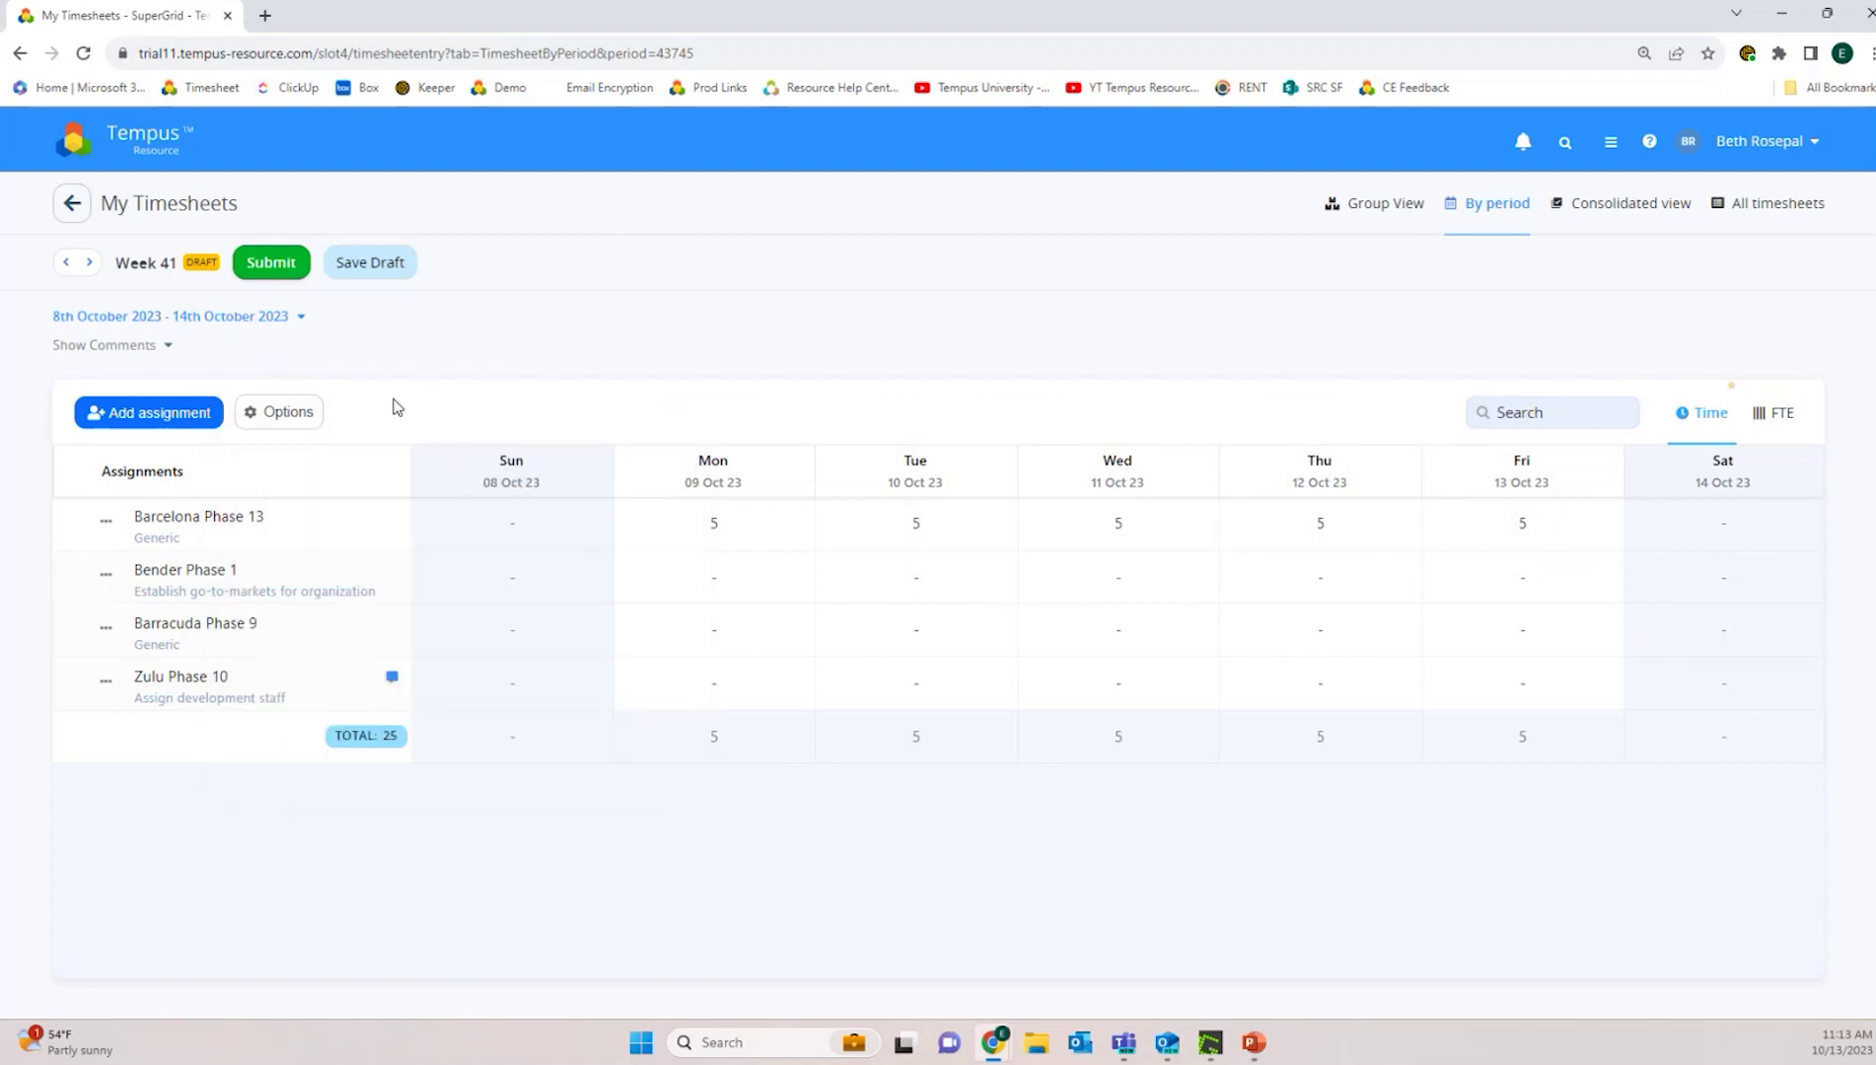
Add the Phoenix Phase 15 Stage 2: Definition and Zulu Phase 10 Create communications plan assignments.
left_click(165, 419)
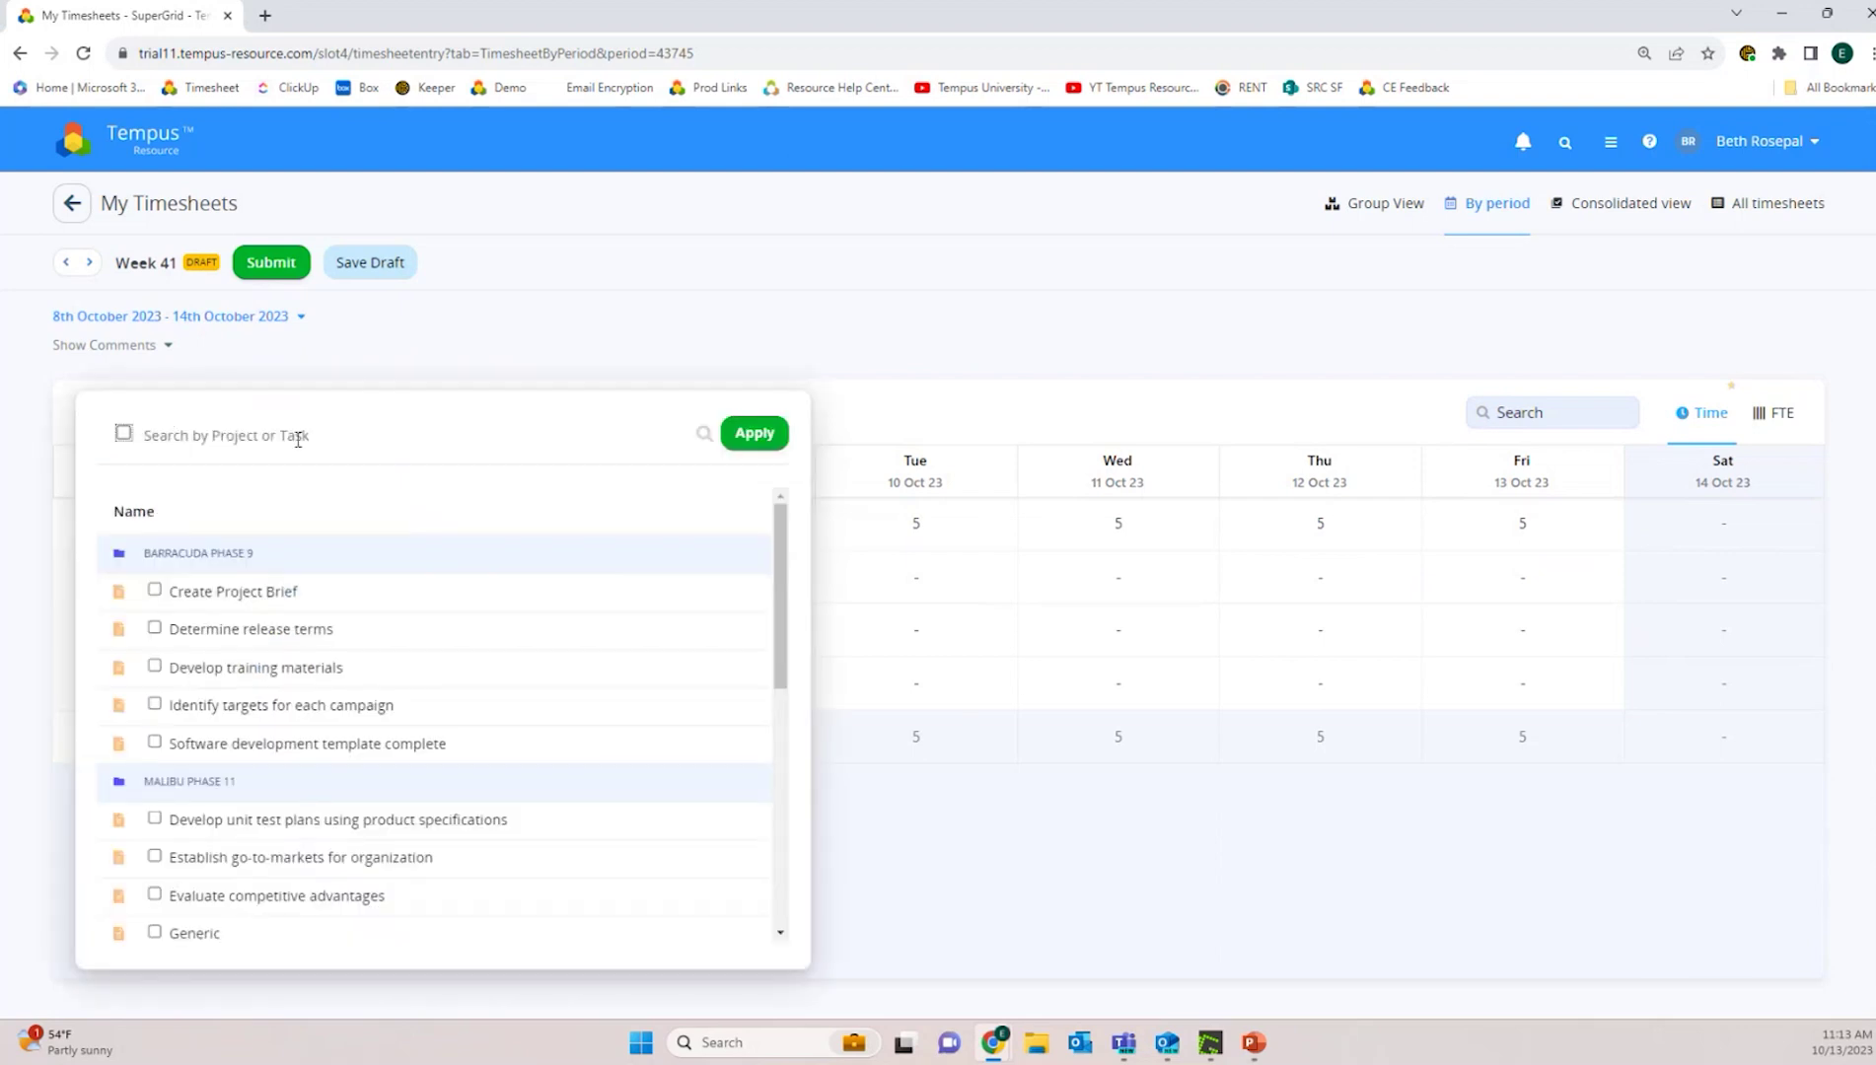
left_click(298, 439)
scroll(212, 601, "down", 5)
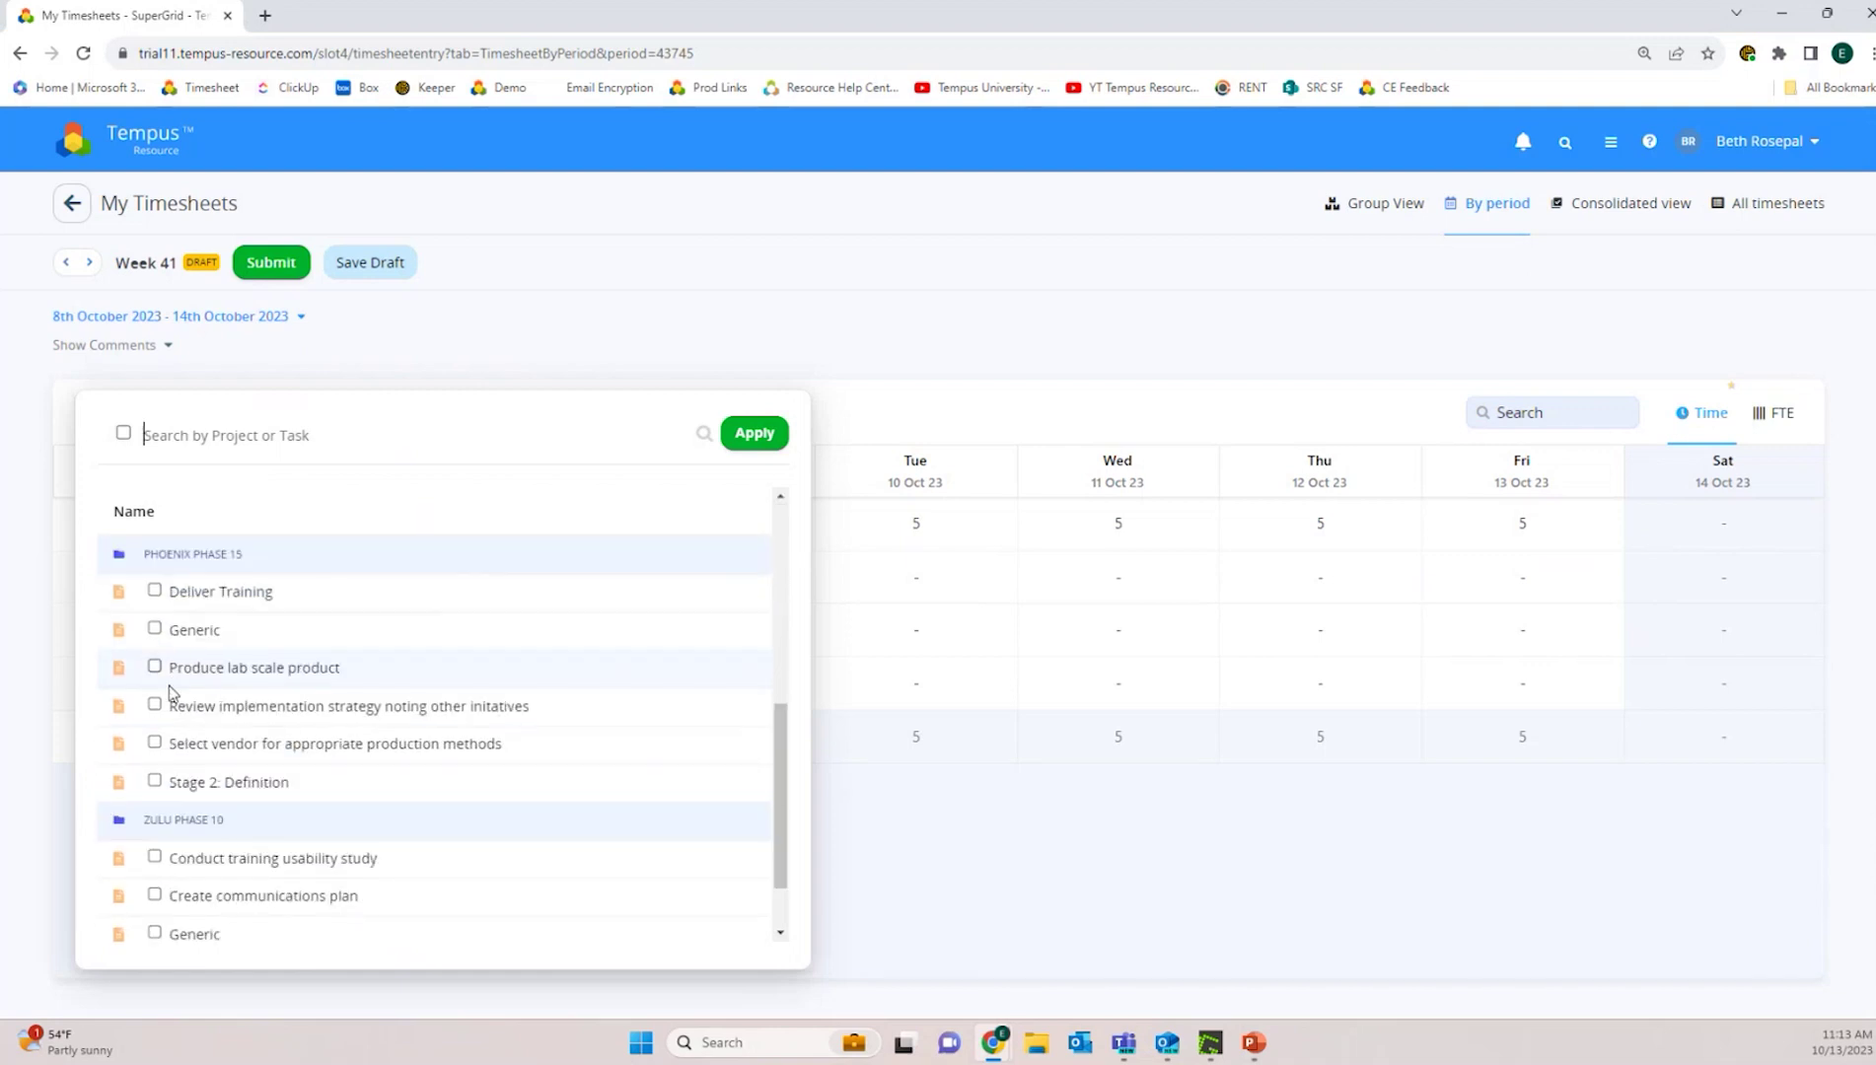
scroll(170, 690, "down", 2)
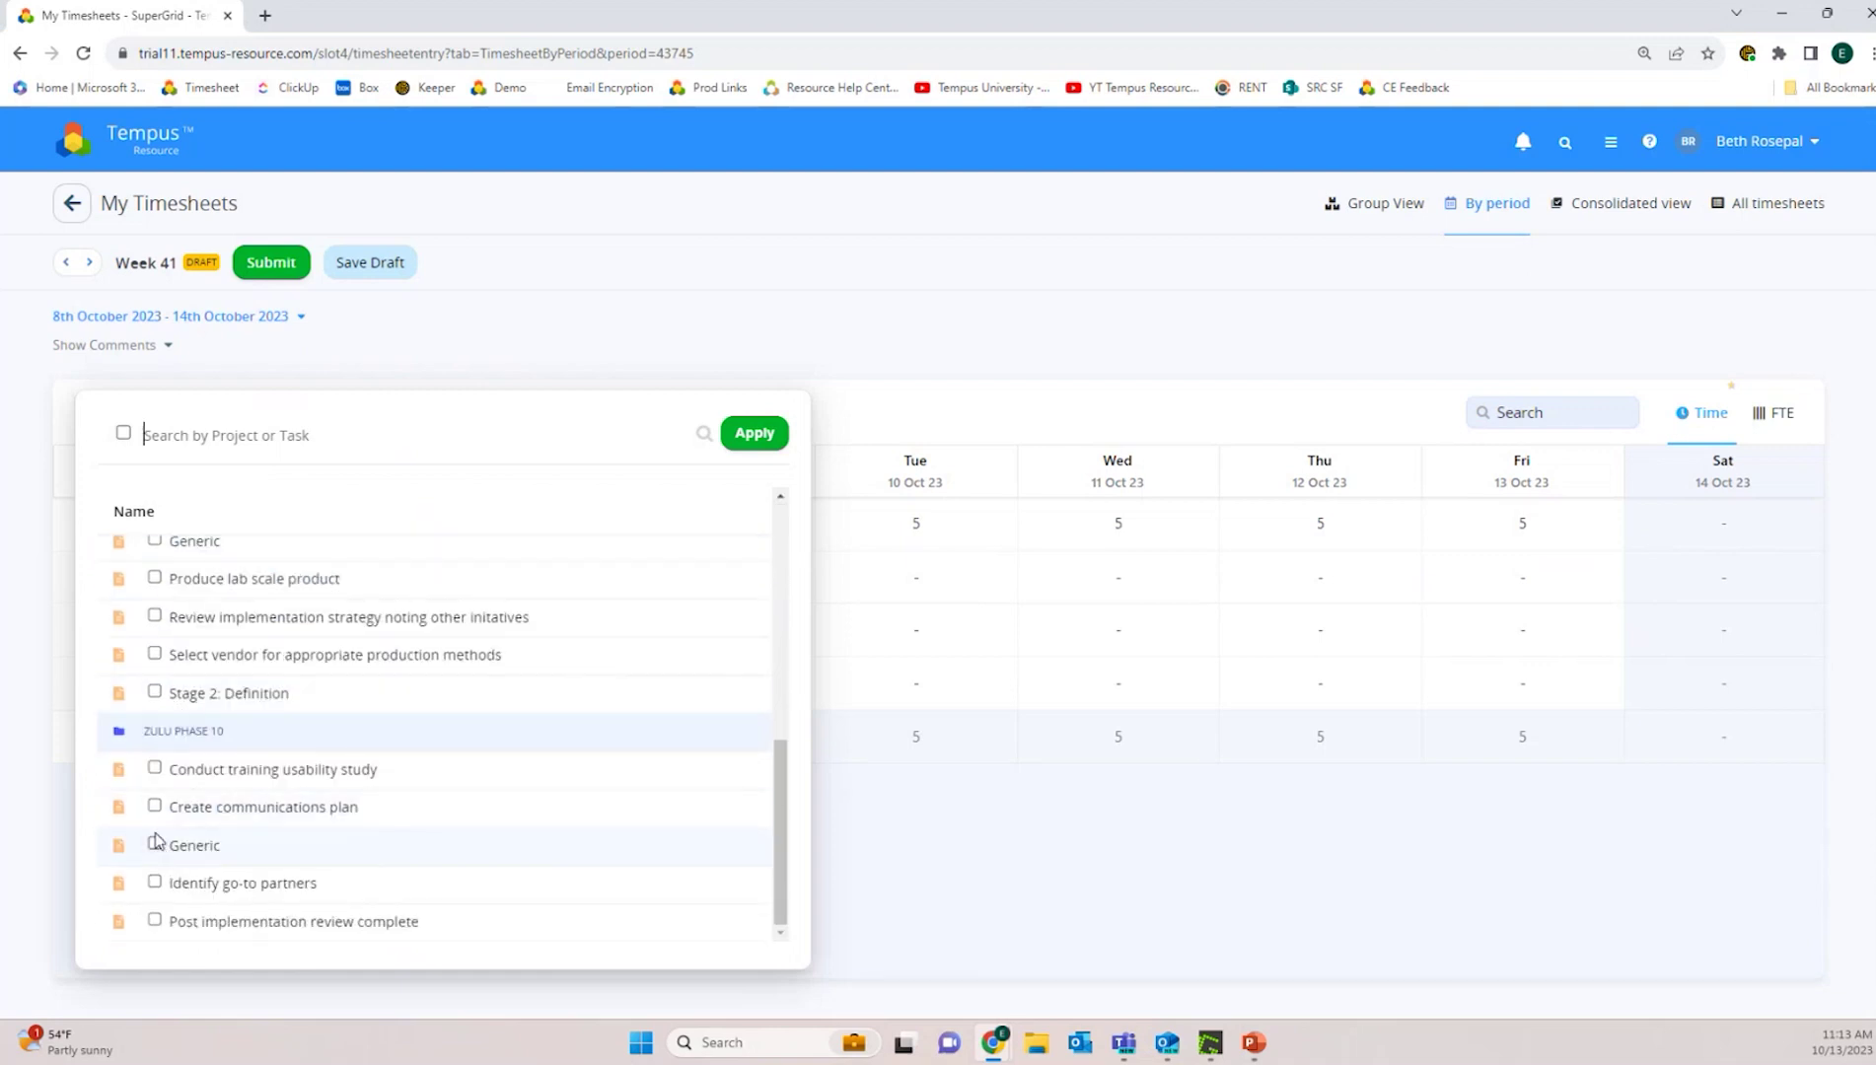
left_click(155, 806)
left_click(155, 691)
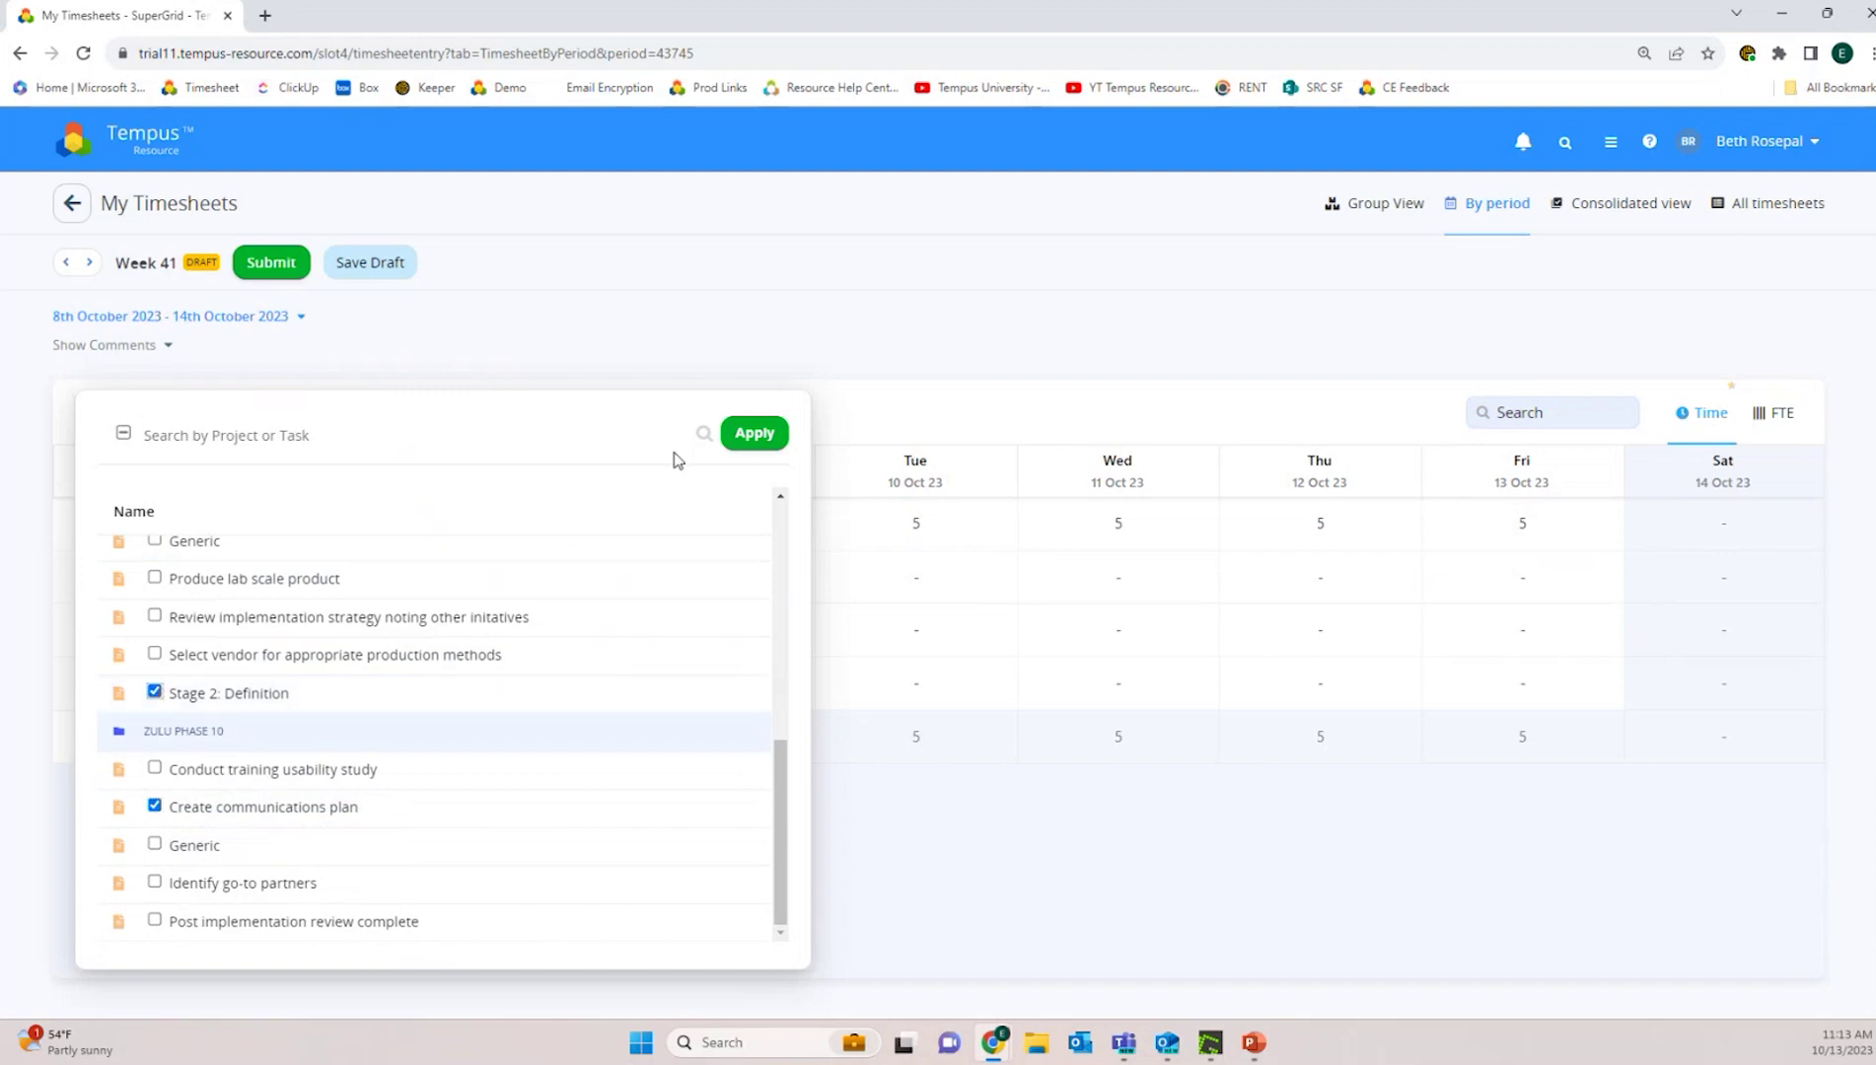
left_click(764, 437)
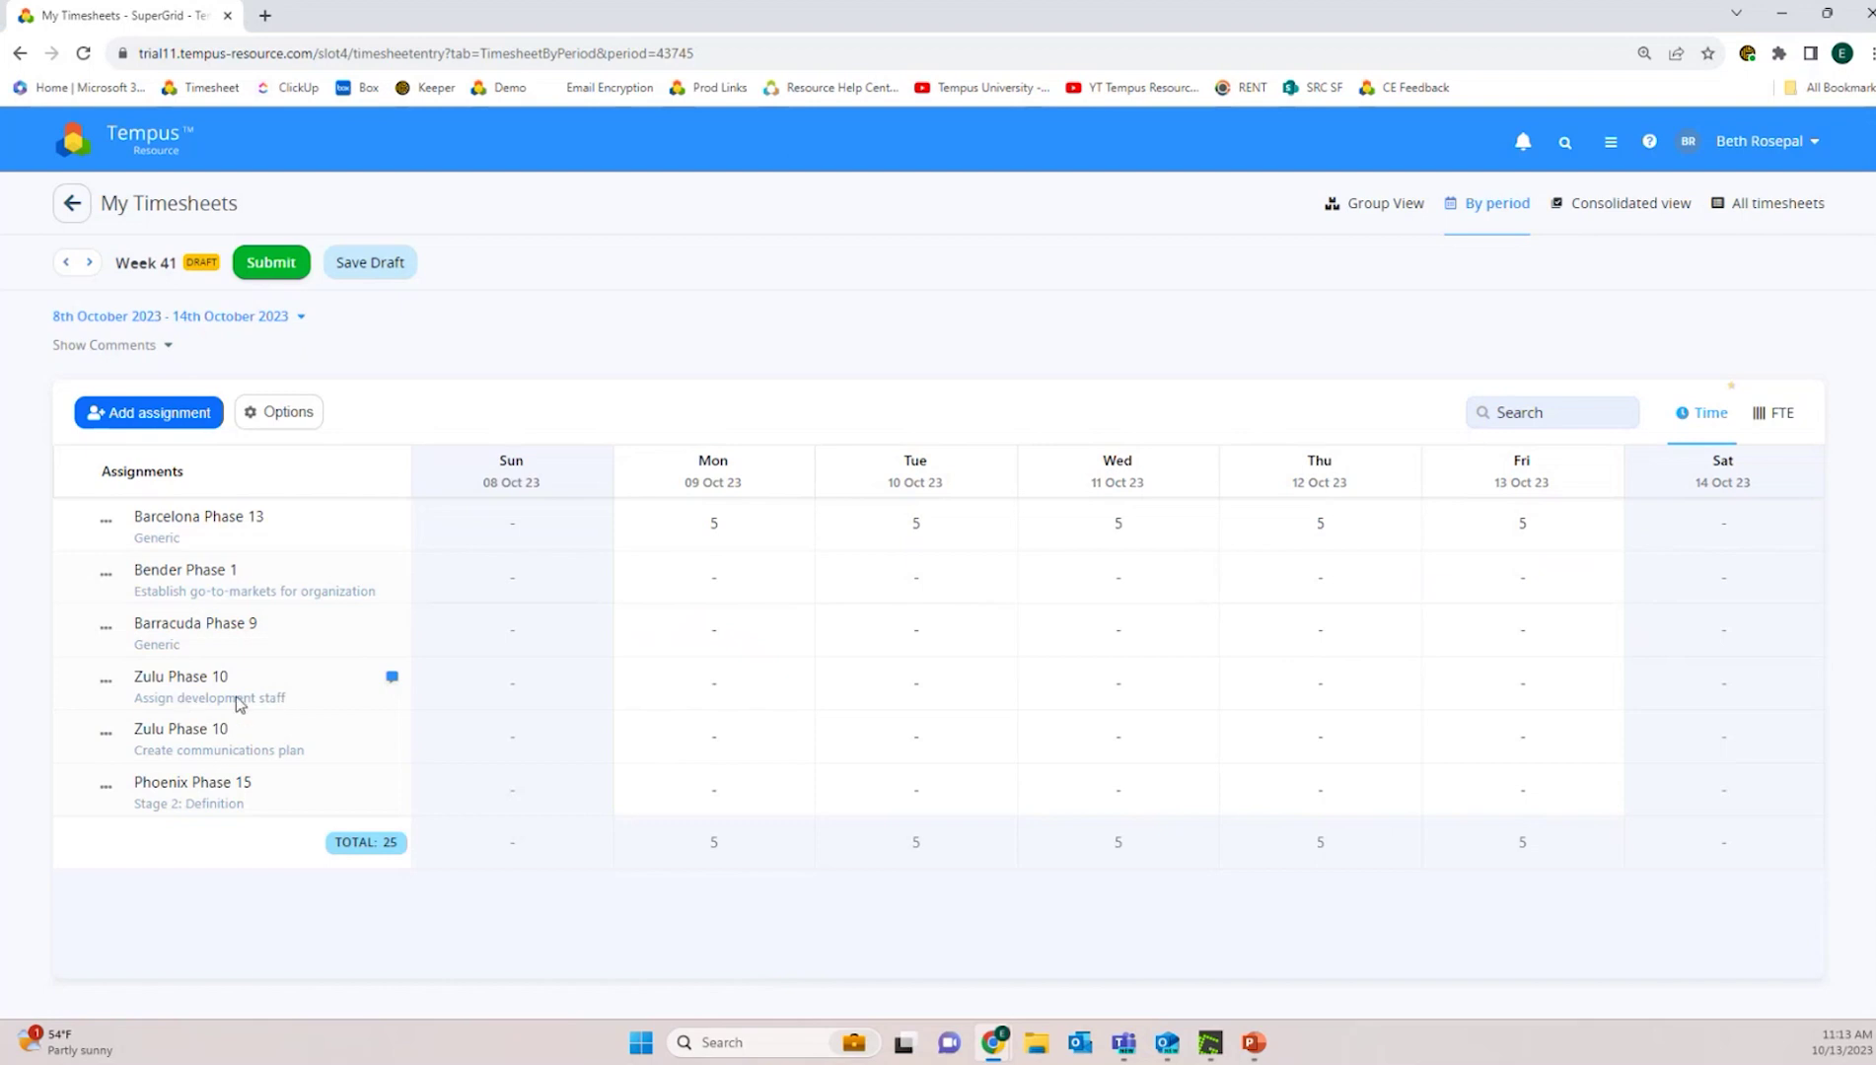
Reopen the assignment picker and close it without adding anything.
left_click(209, 419)
scroll(301, 630, "down", 5)
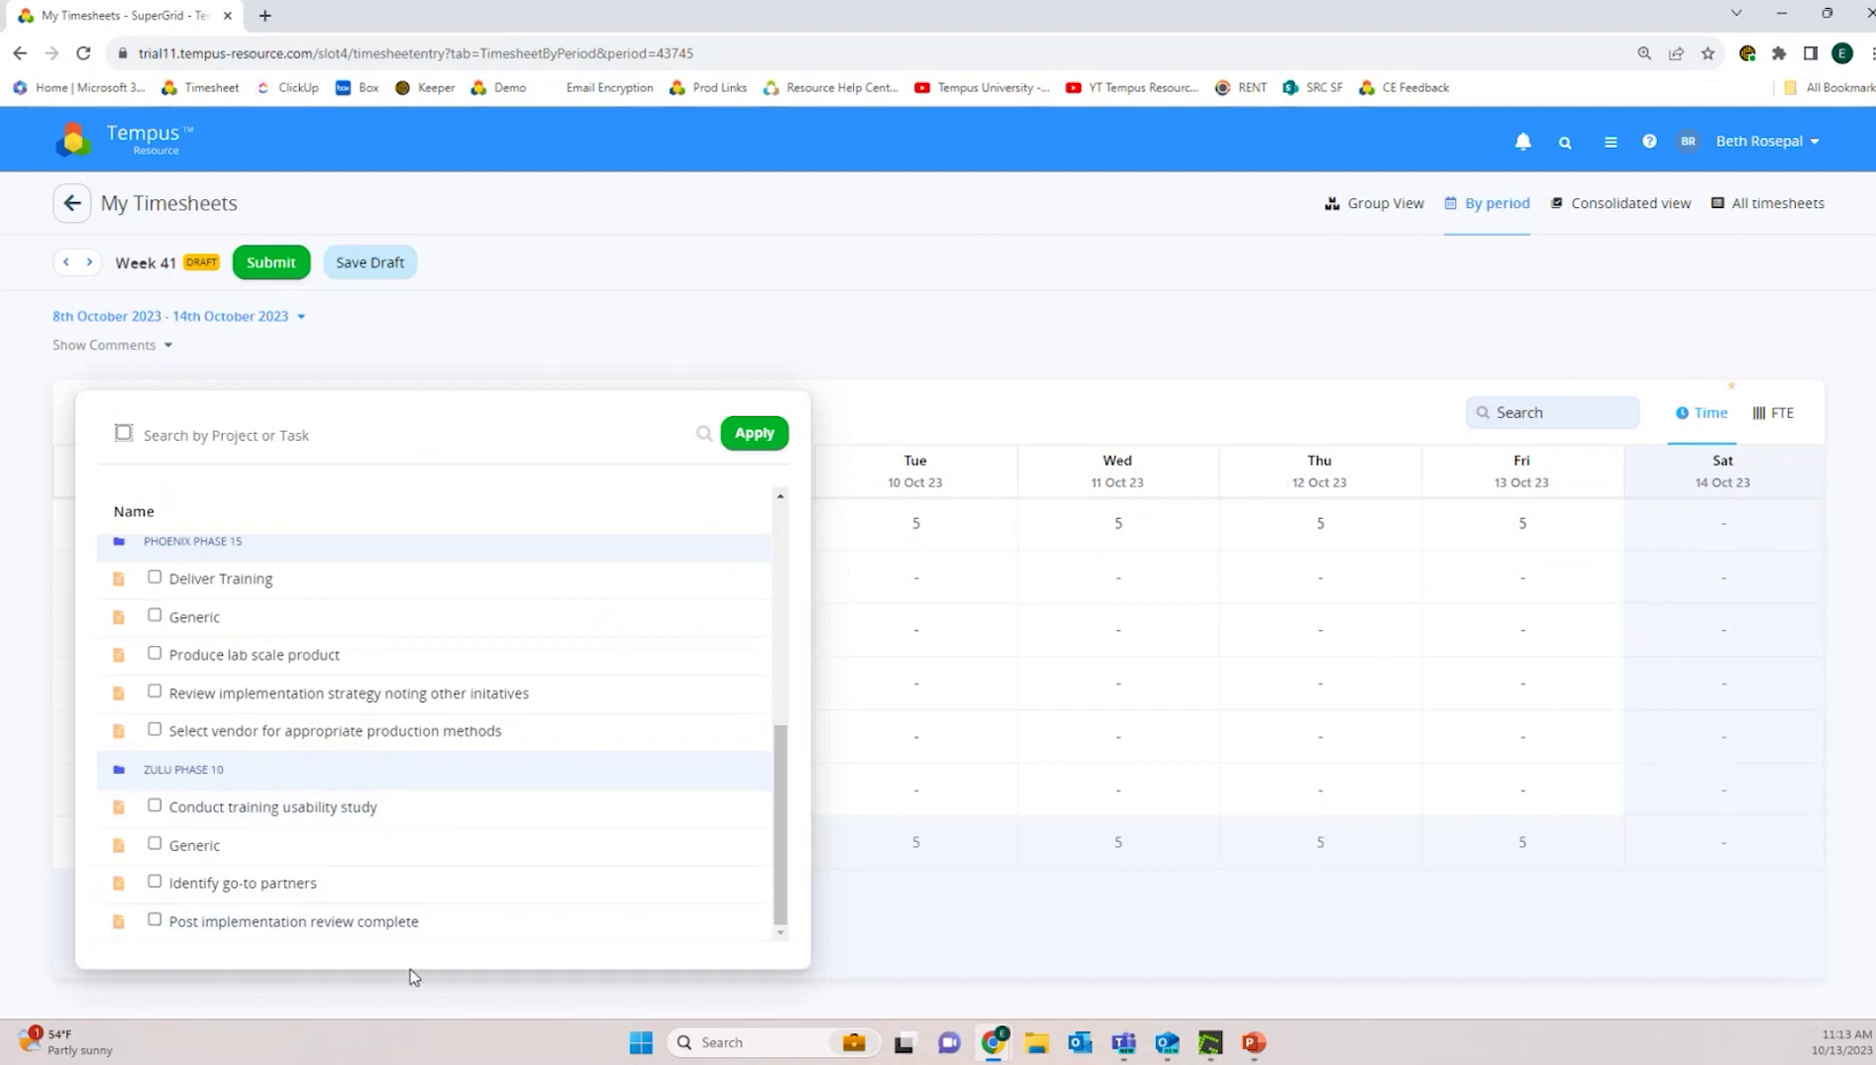
left_click(1240, 935)
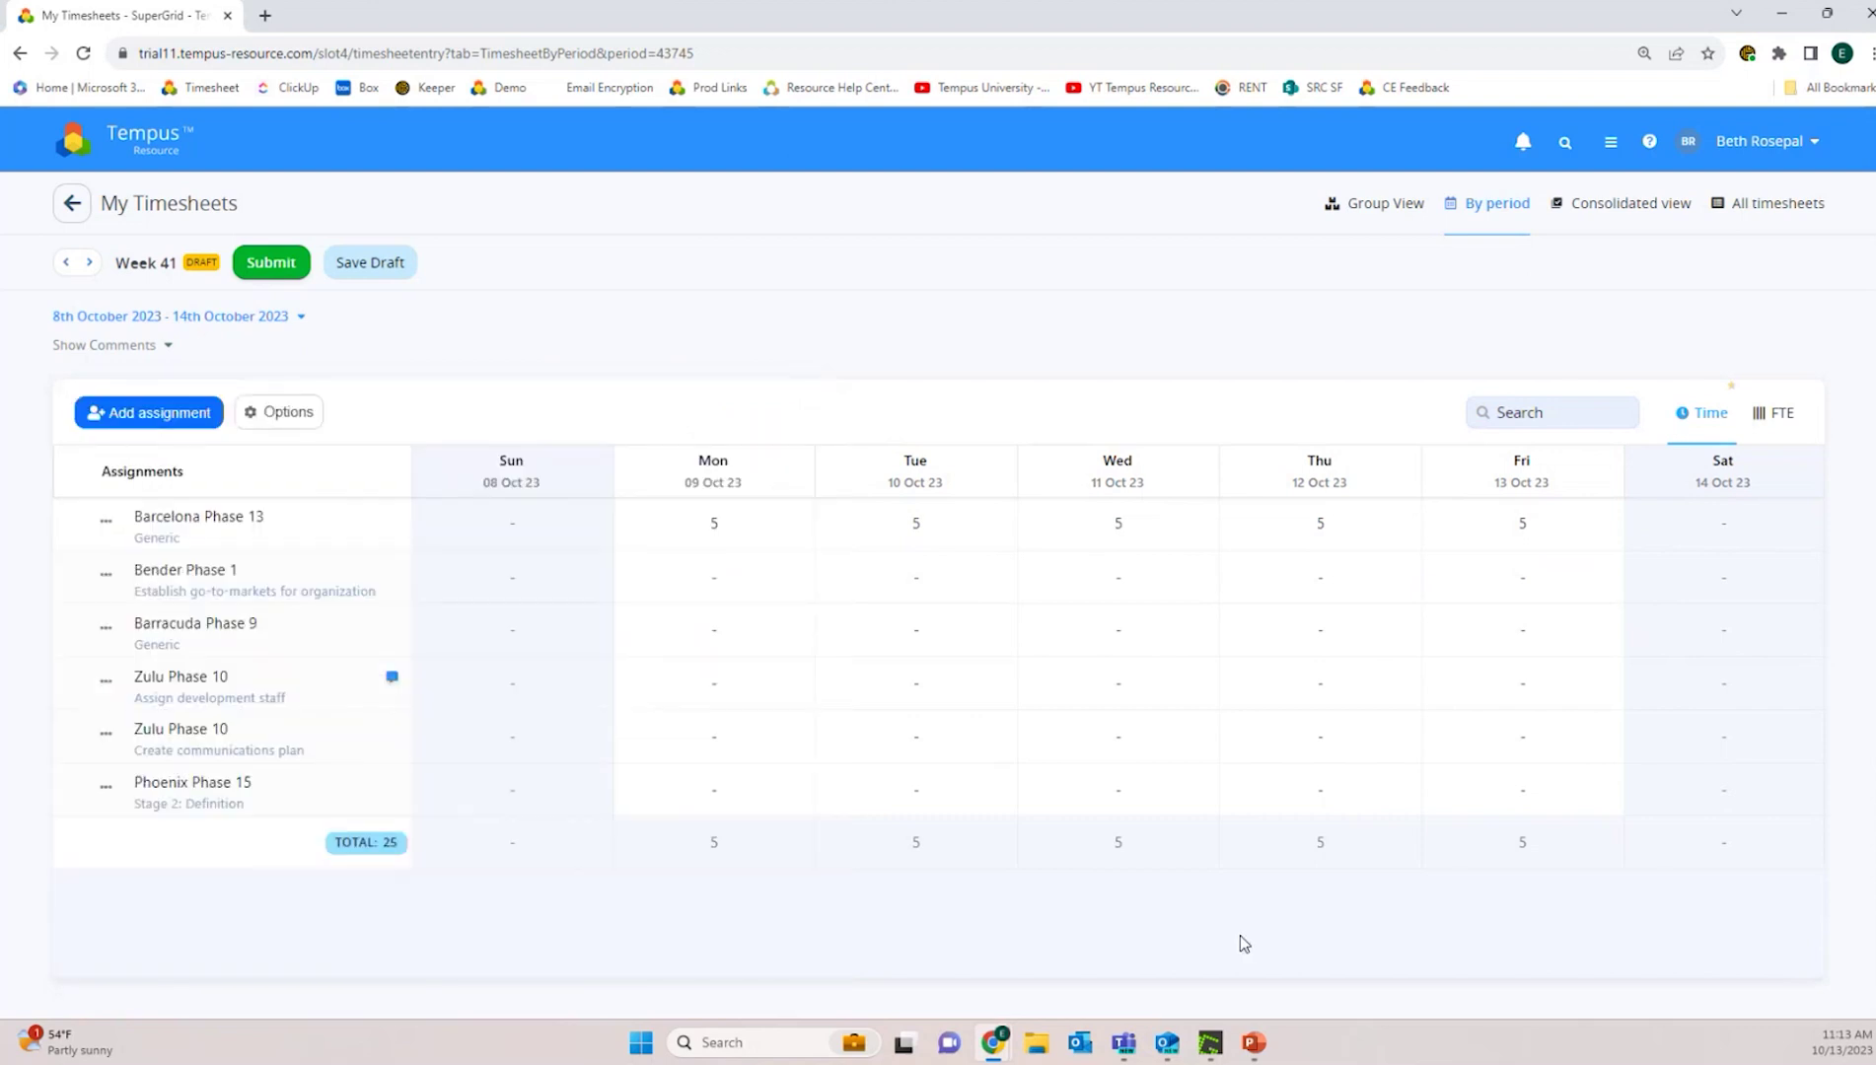
Remove the Create communications plan row, then open and cancel Phoenix Phase 15's notes.
left_click(106, 735)
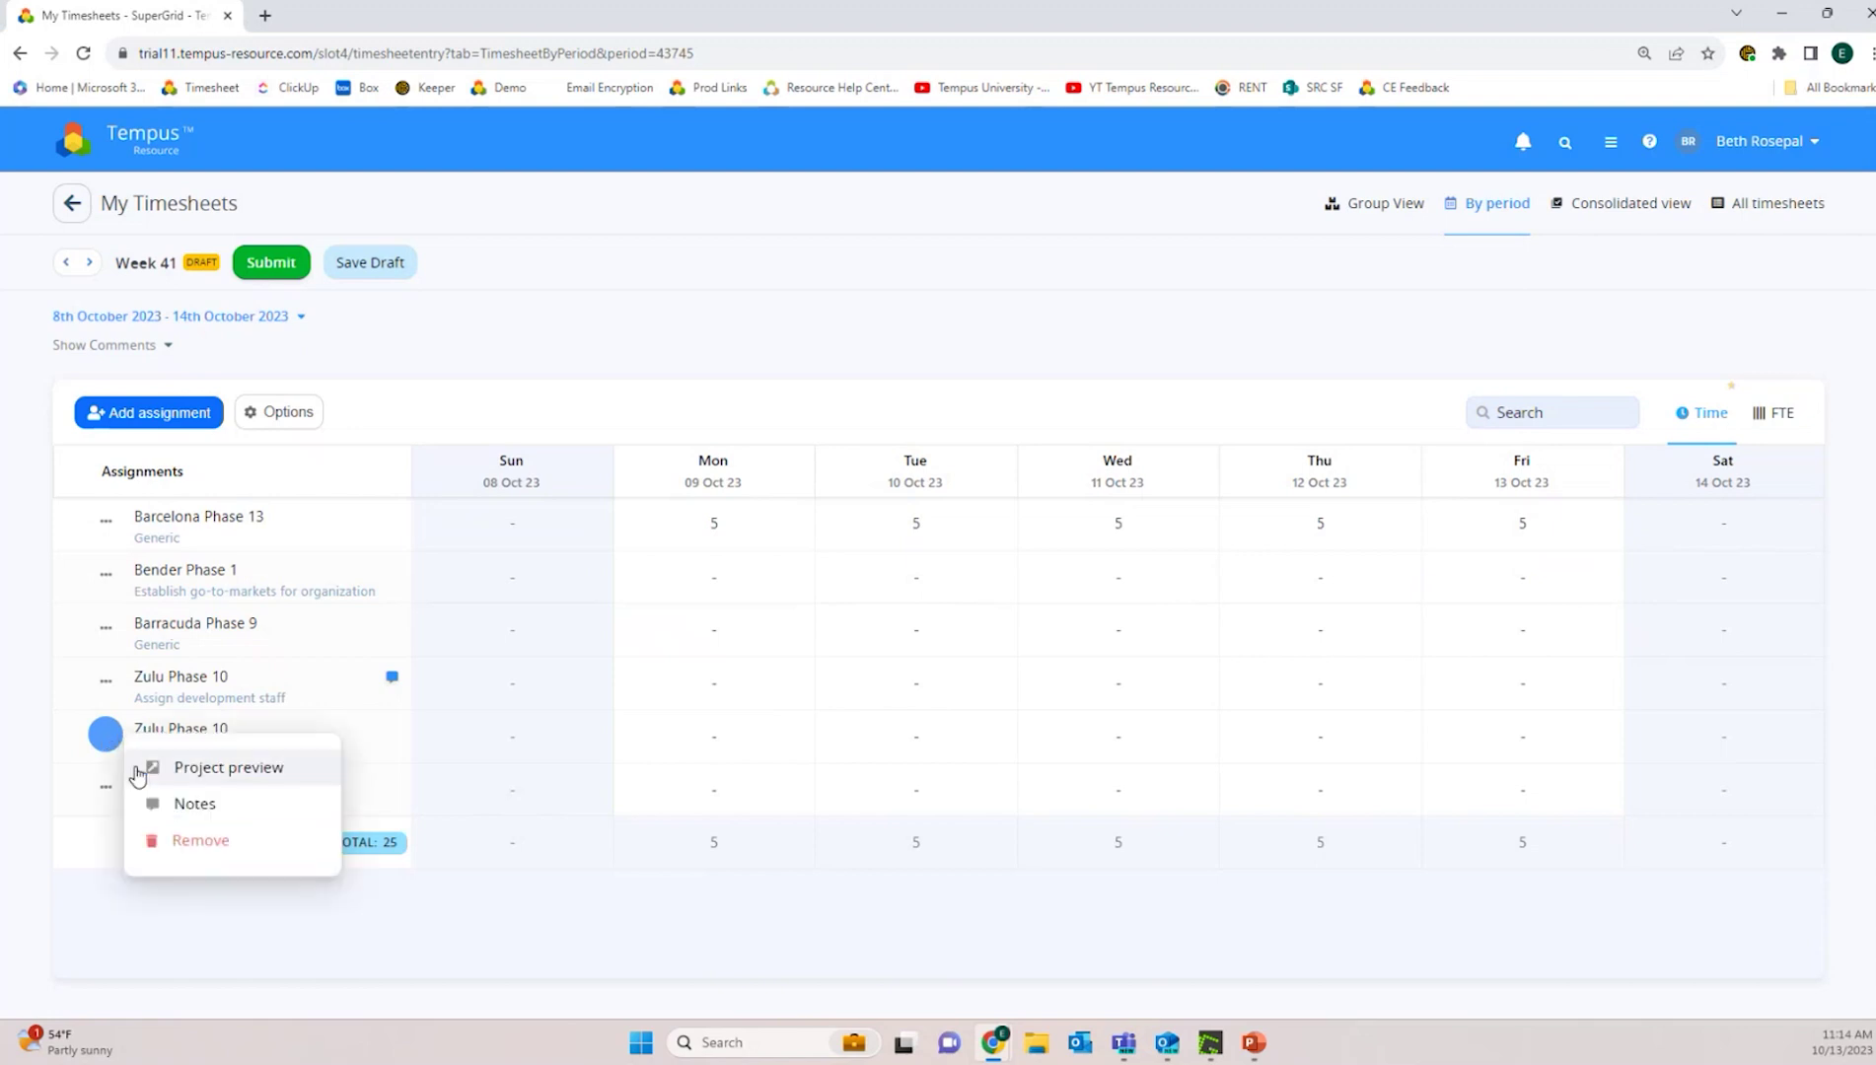
left_click(225, 851)
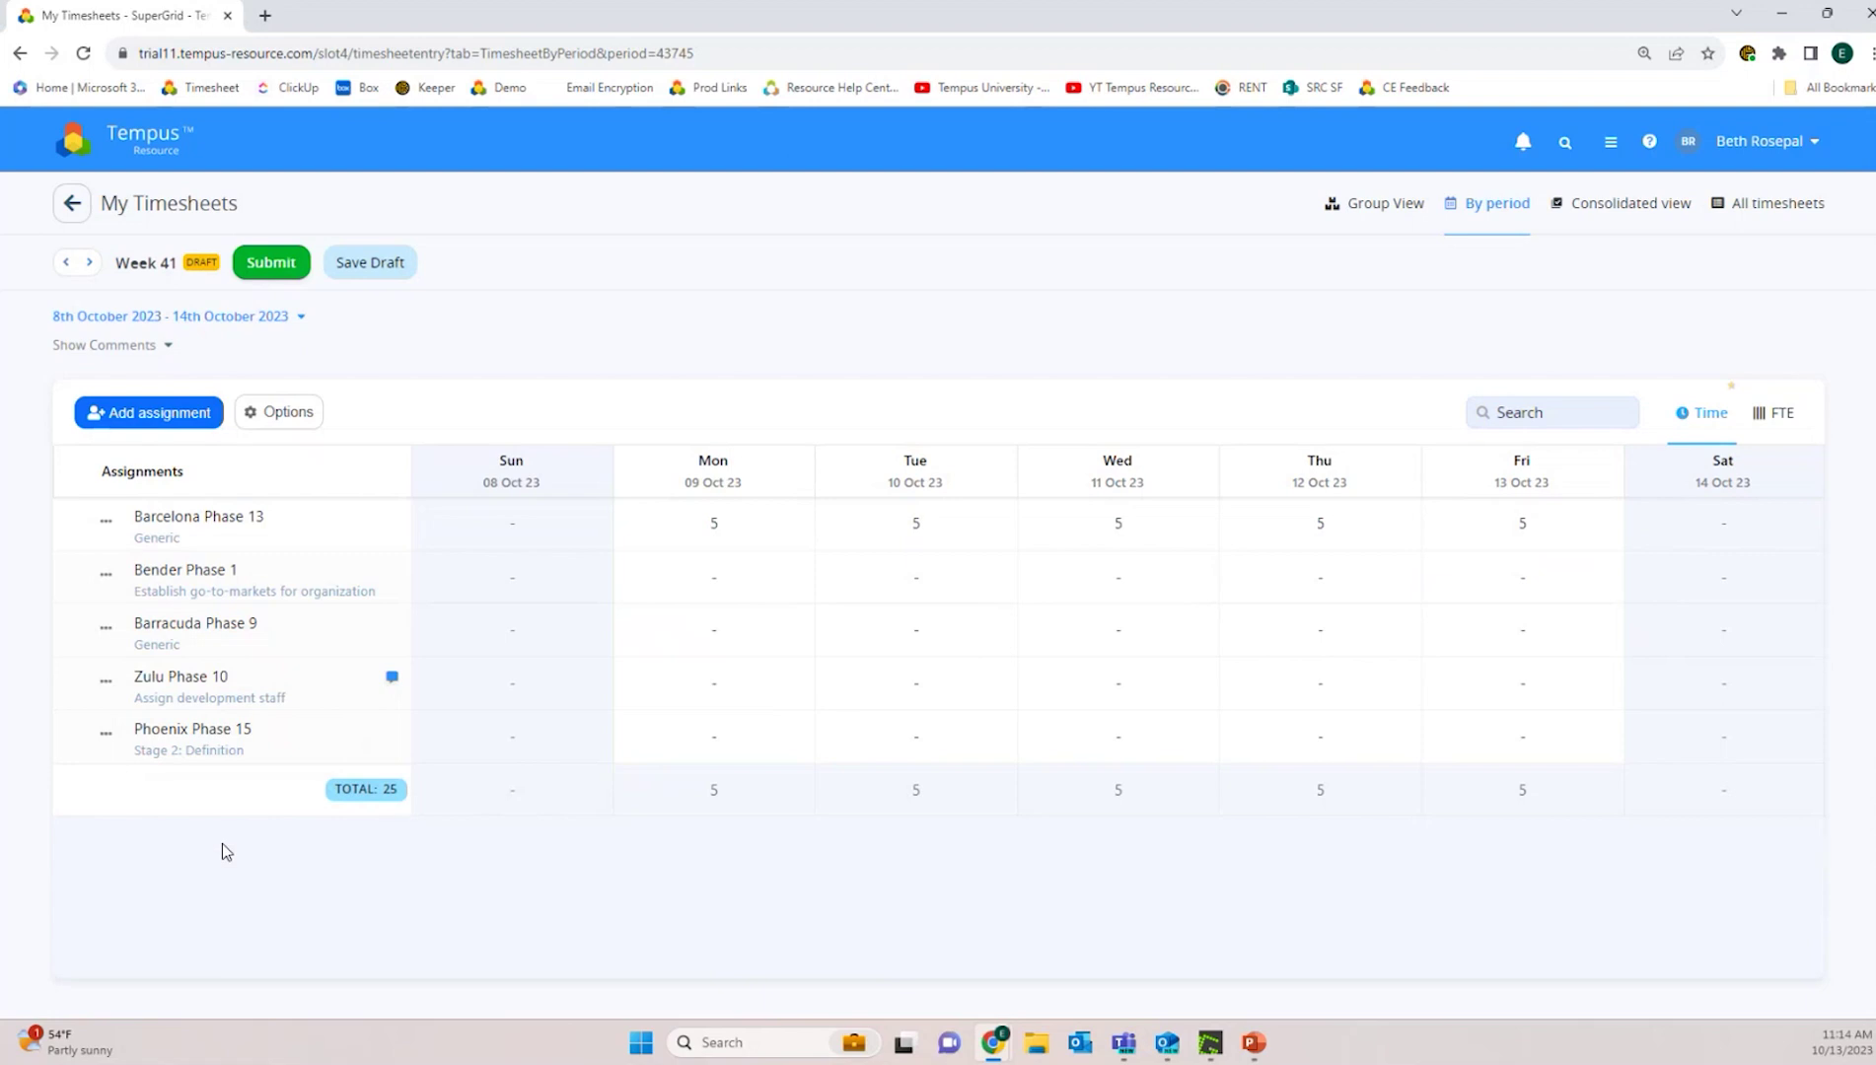
left_click(110, 740)
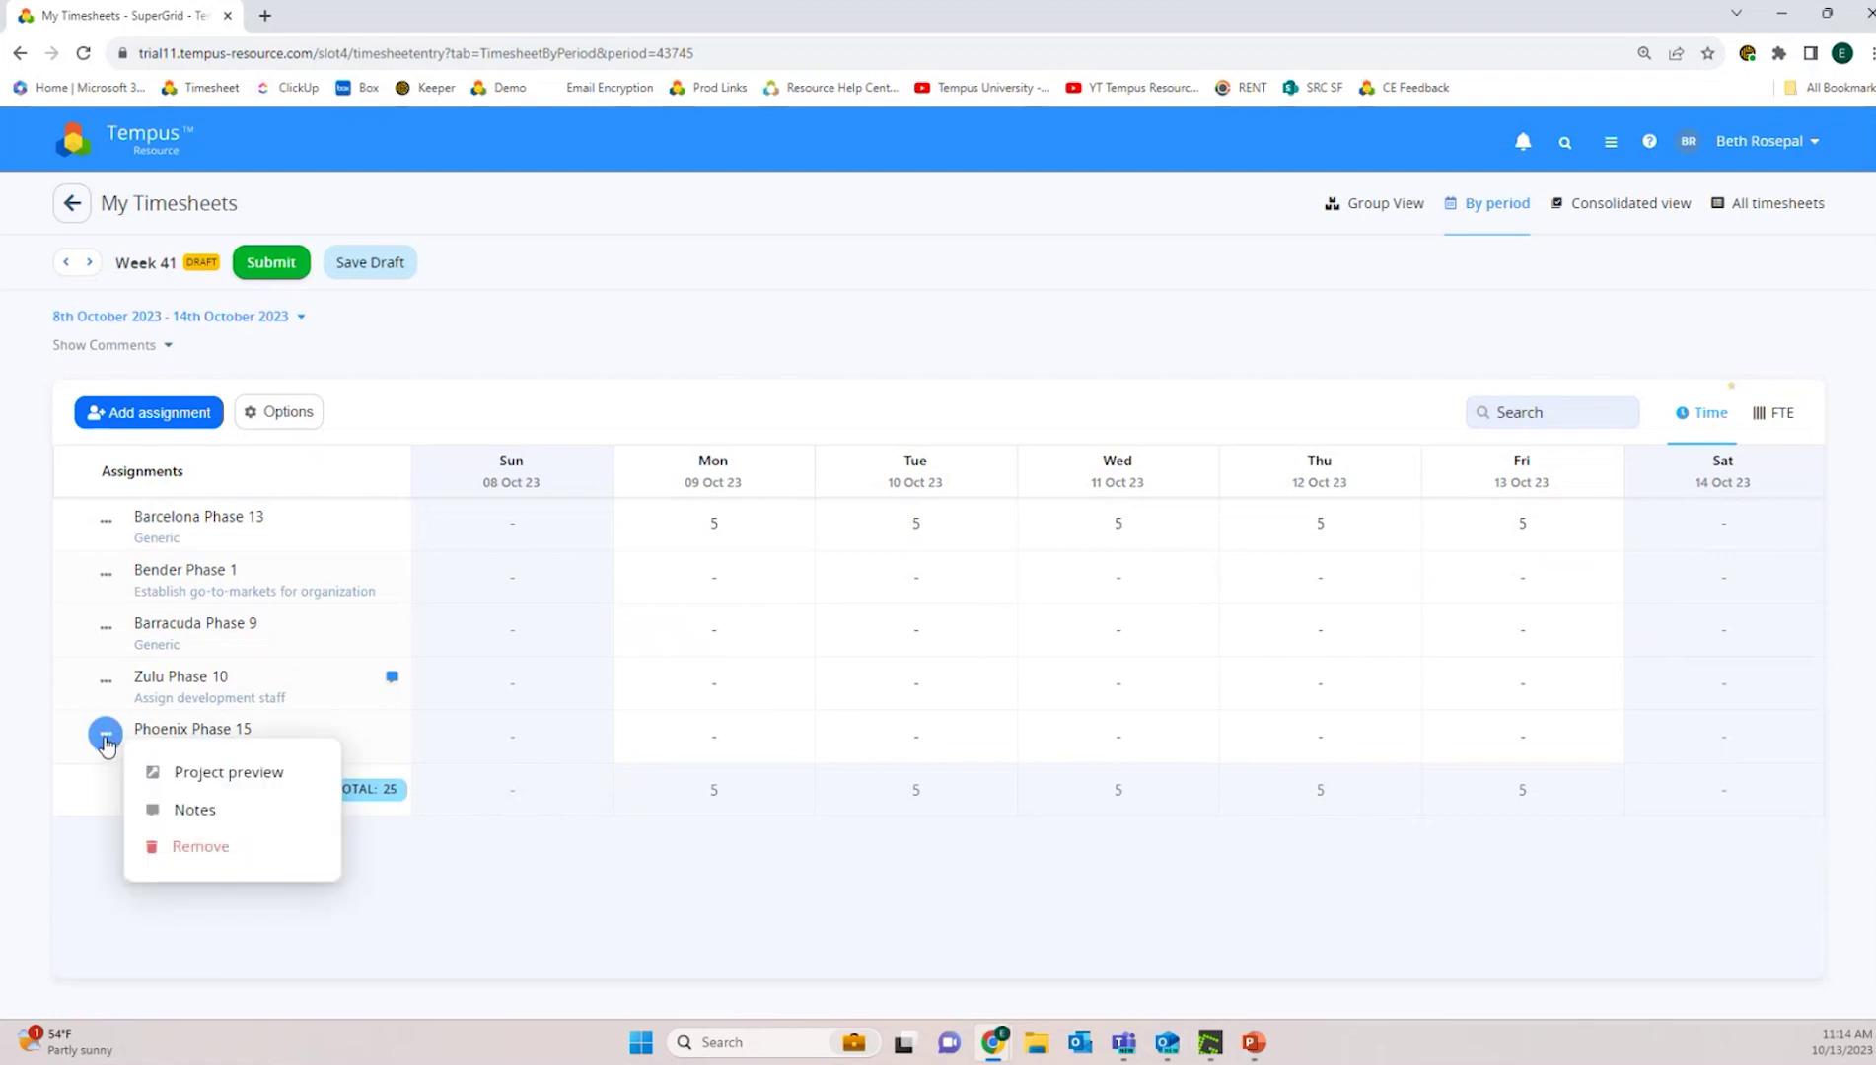
left_click(193, 811)
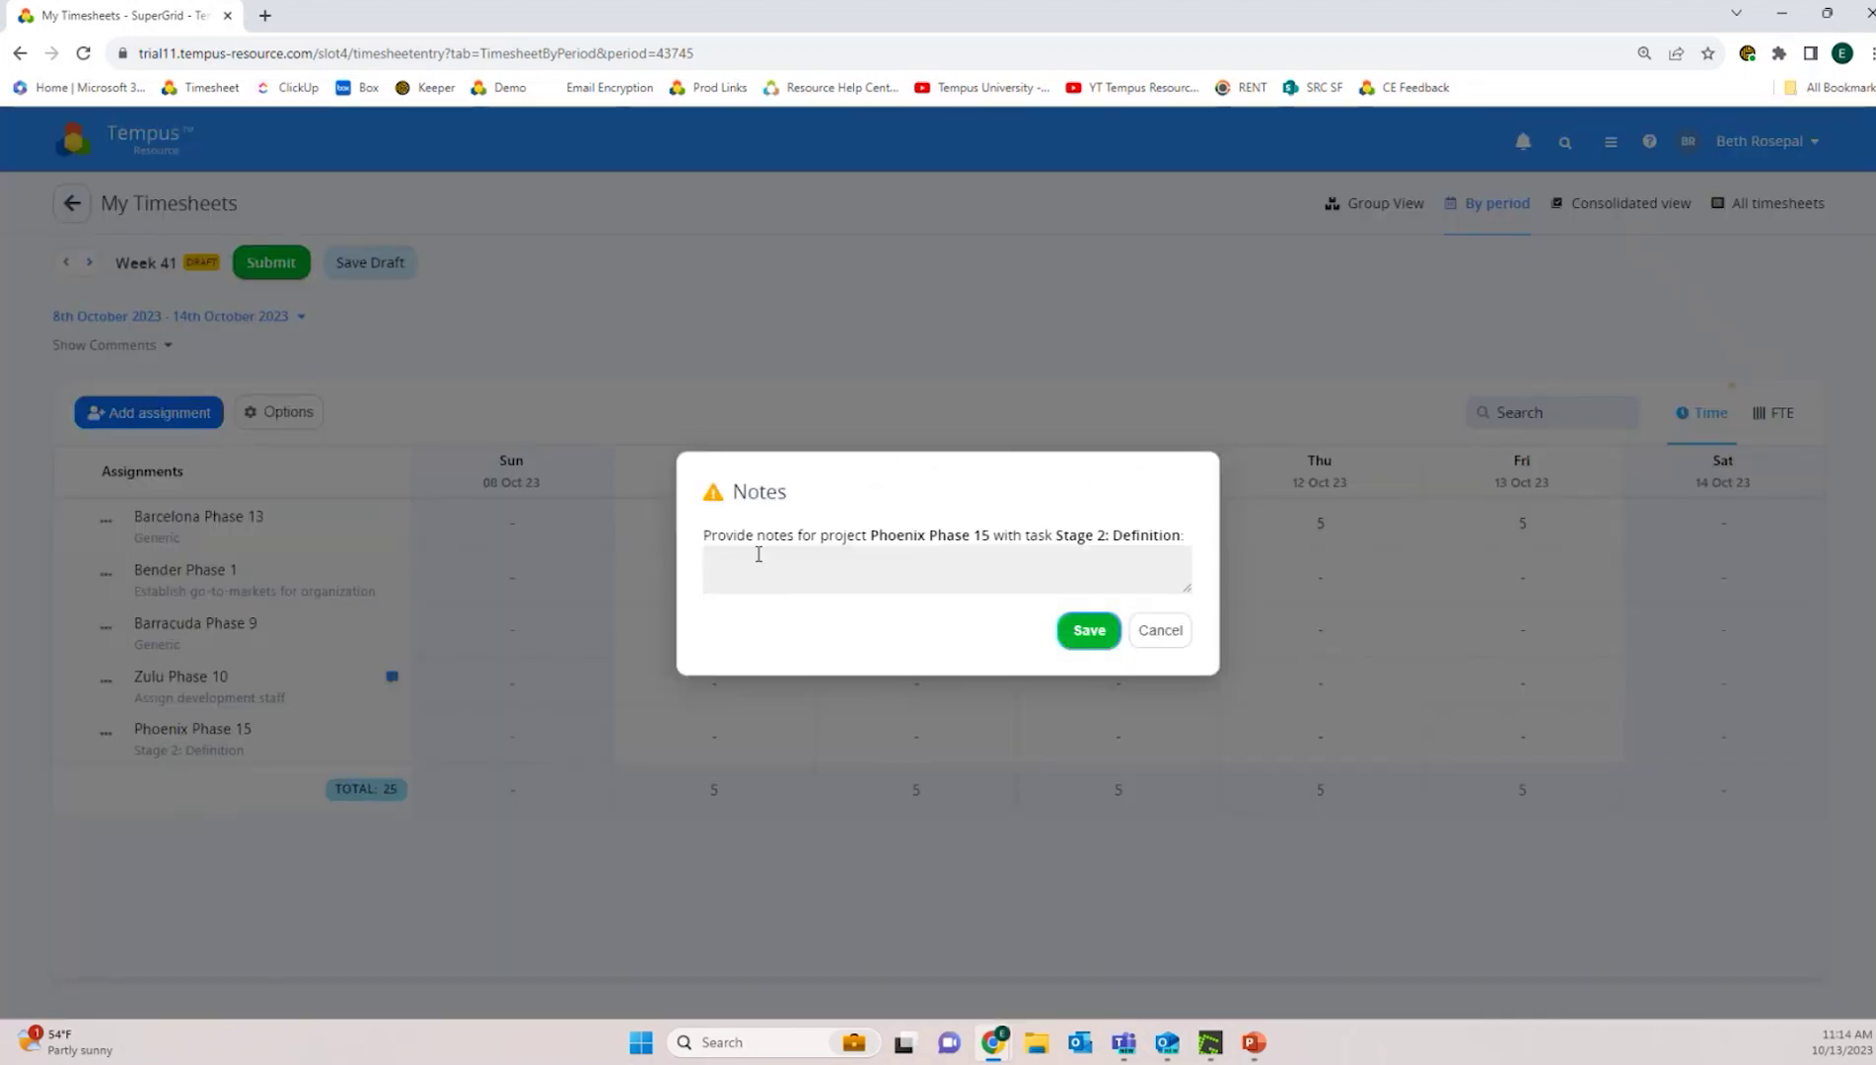
left_click(1163, 633)
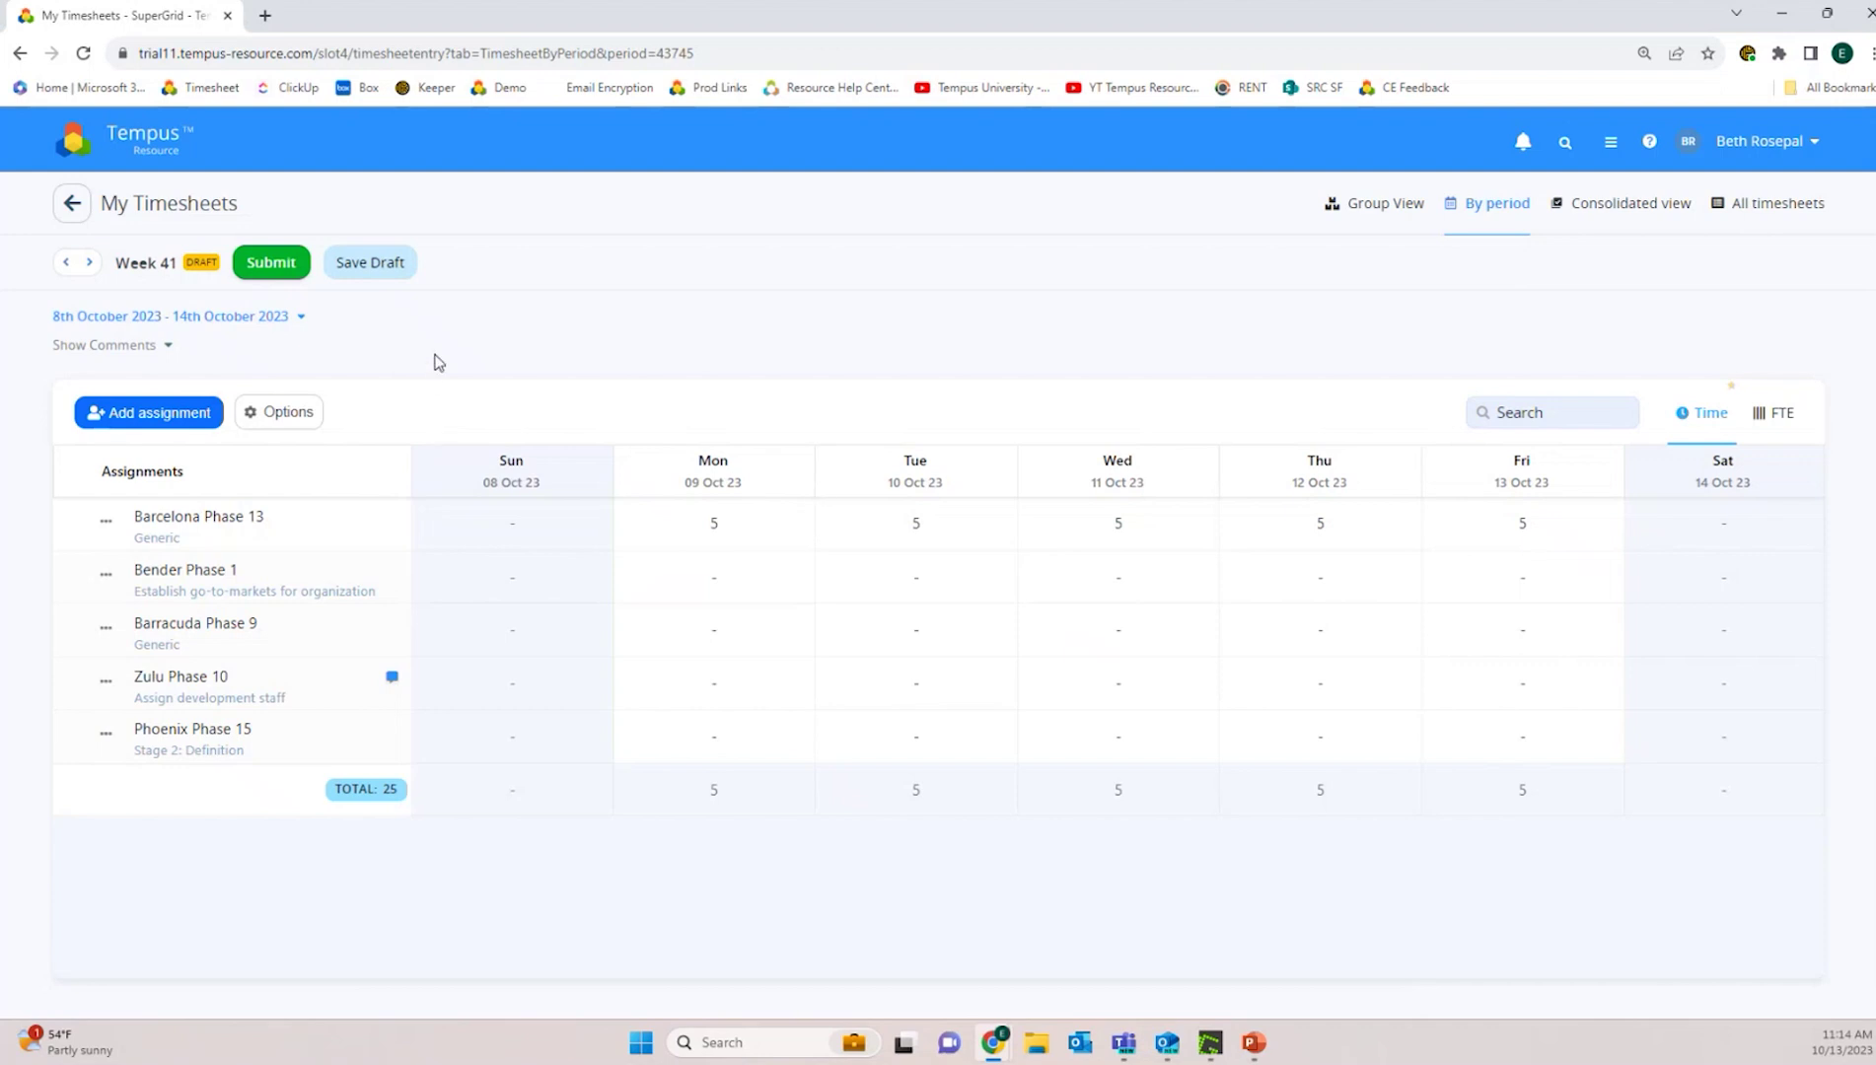
Submit Week 41 for approval, then fill Week 43 by copying the previous week.
left_click(302, 263)
left_click(1173, 614)
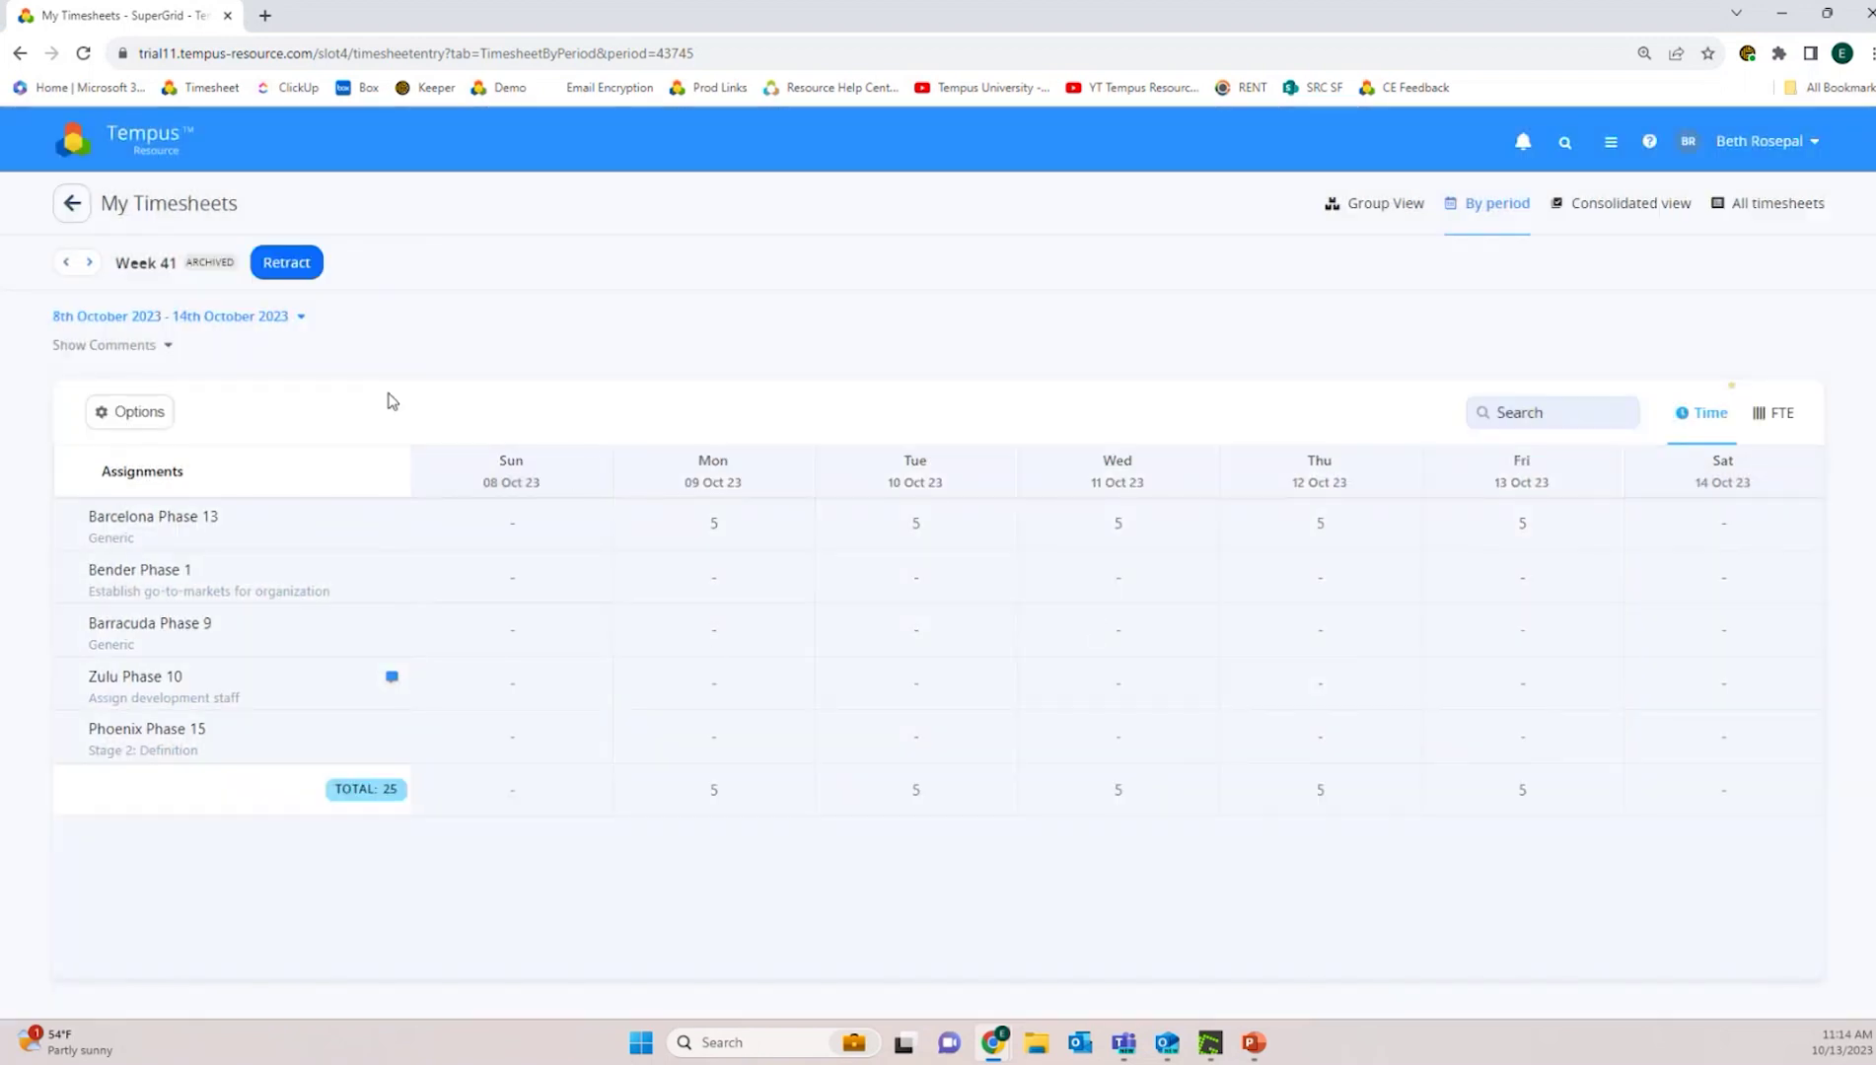
left_click(89, 263)
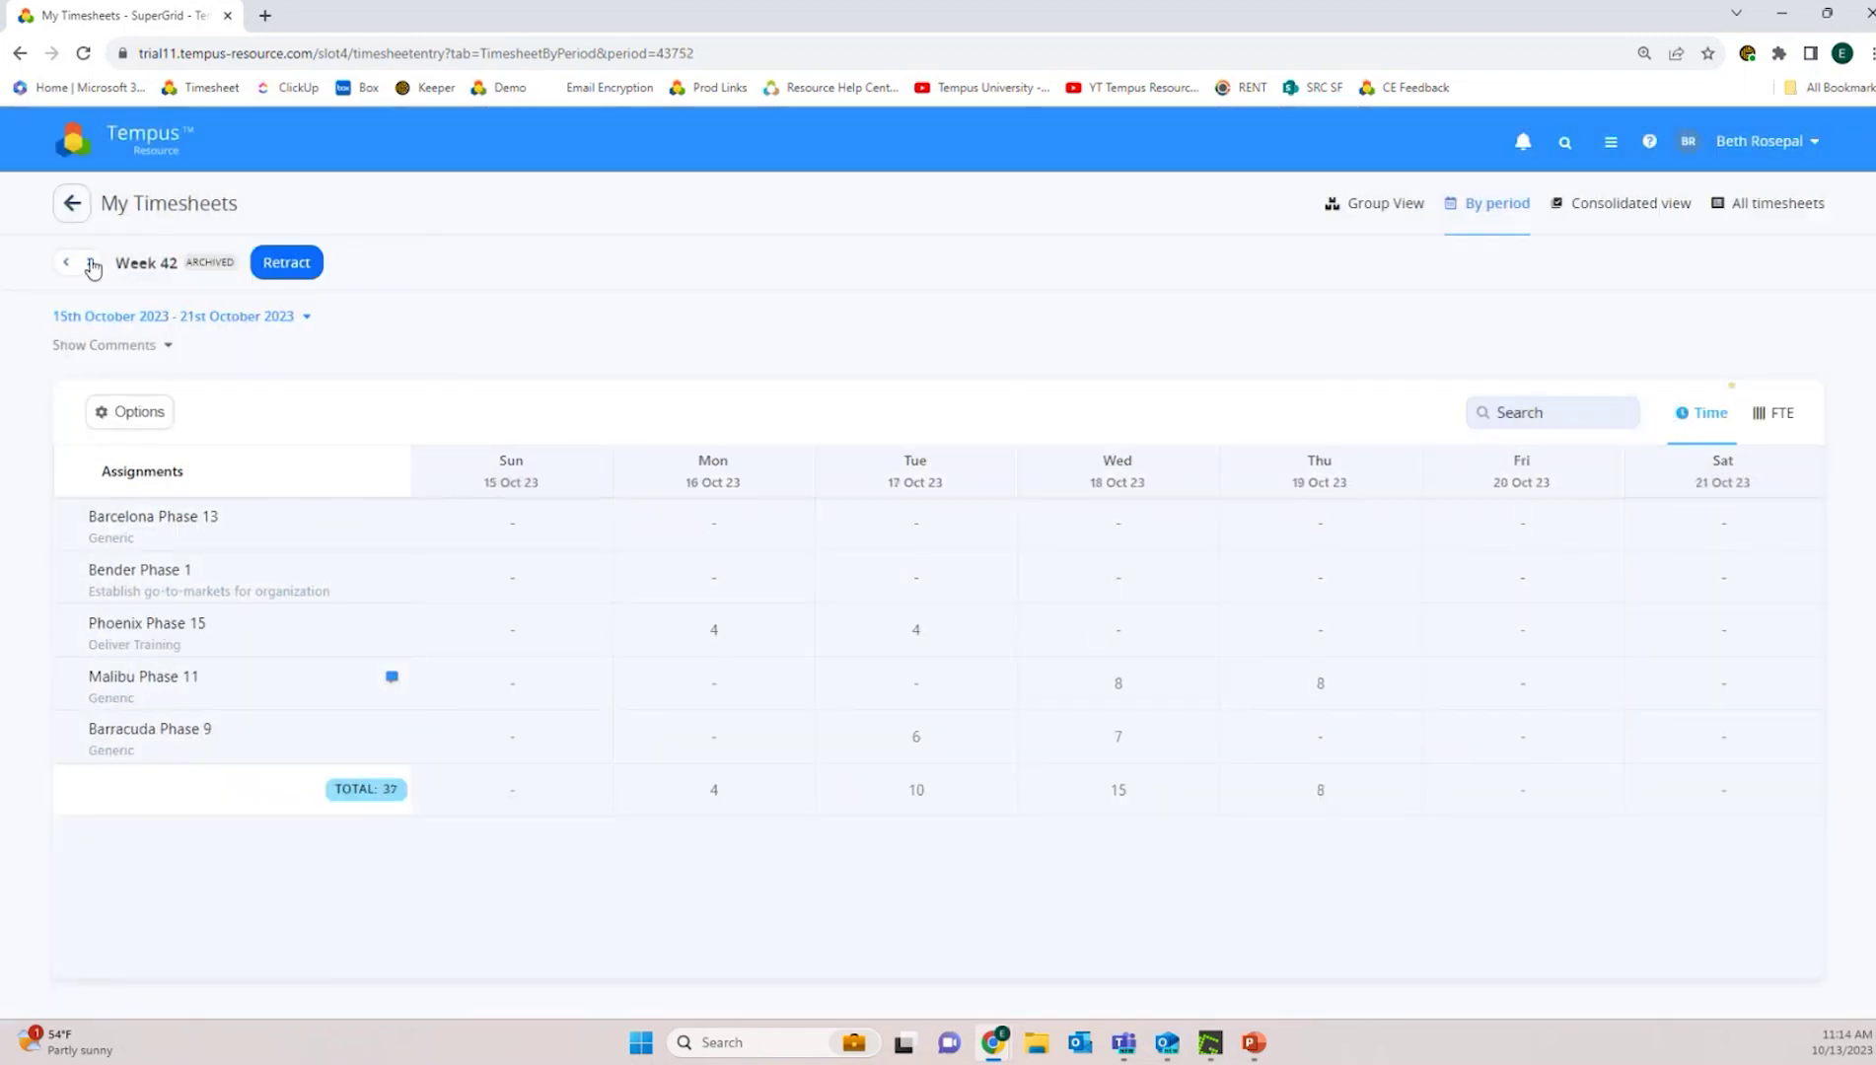
left_click(91, 263)
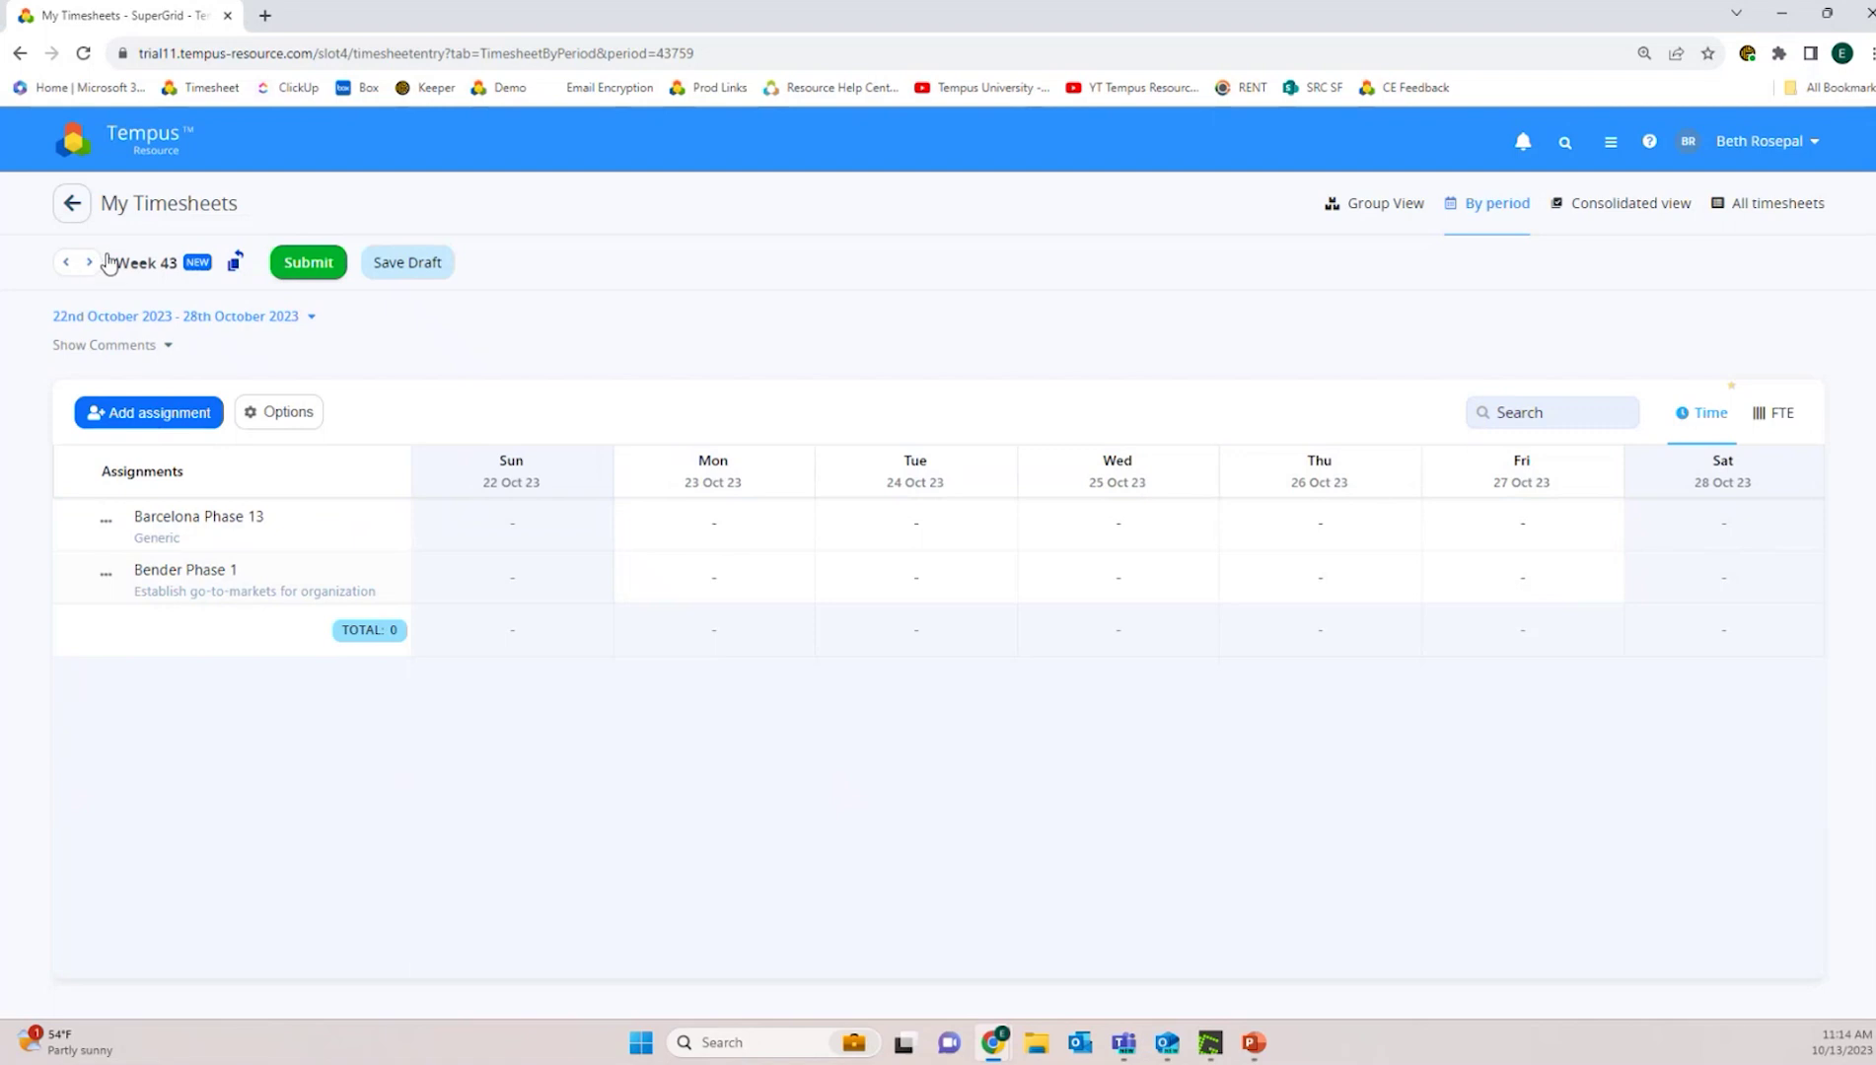
left_click(237, 264)
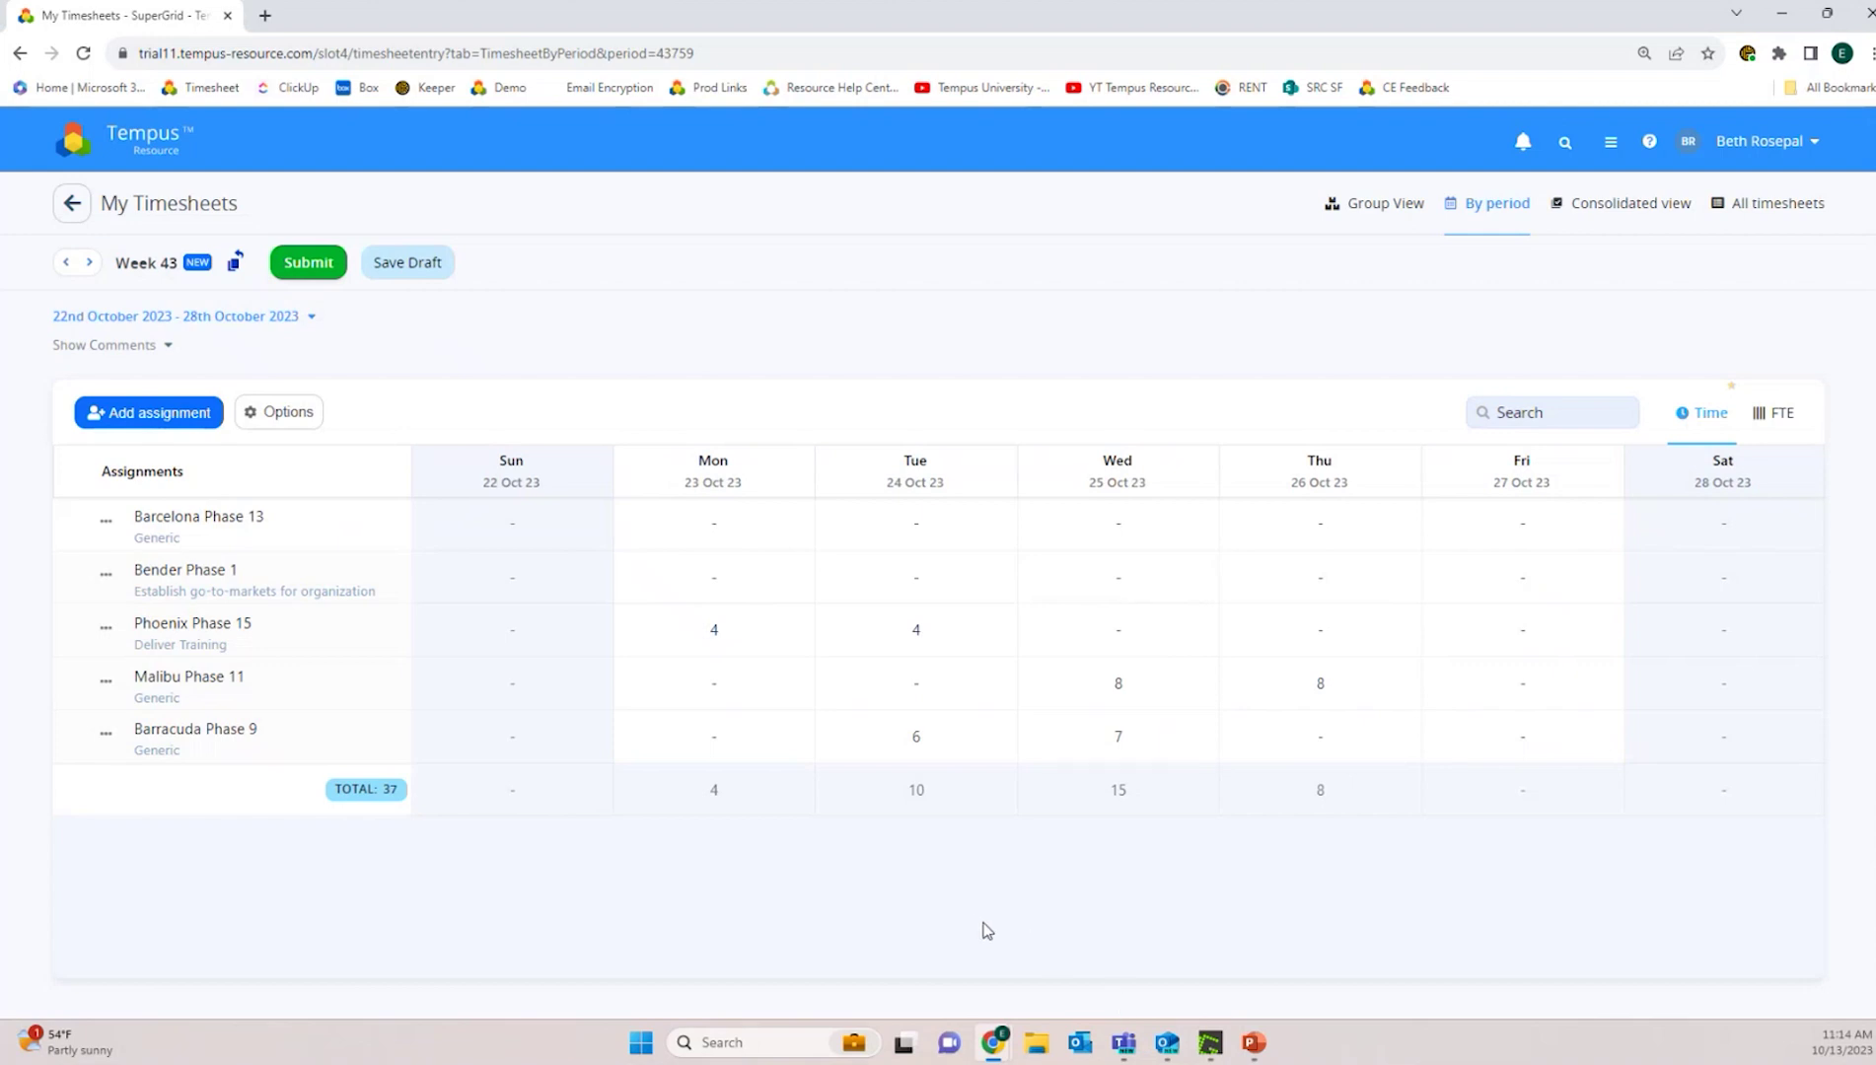
Leave Week 43 without saving its copied entries and browse between Weeks 41 and 43.
left_click(64, 263)
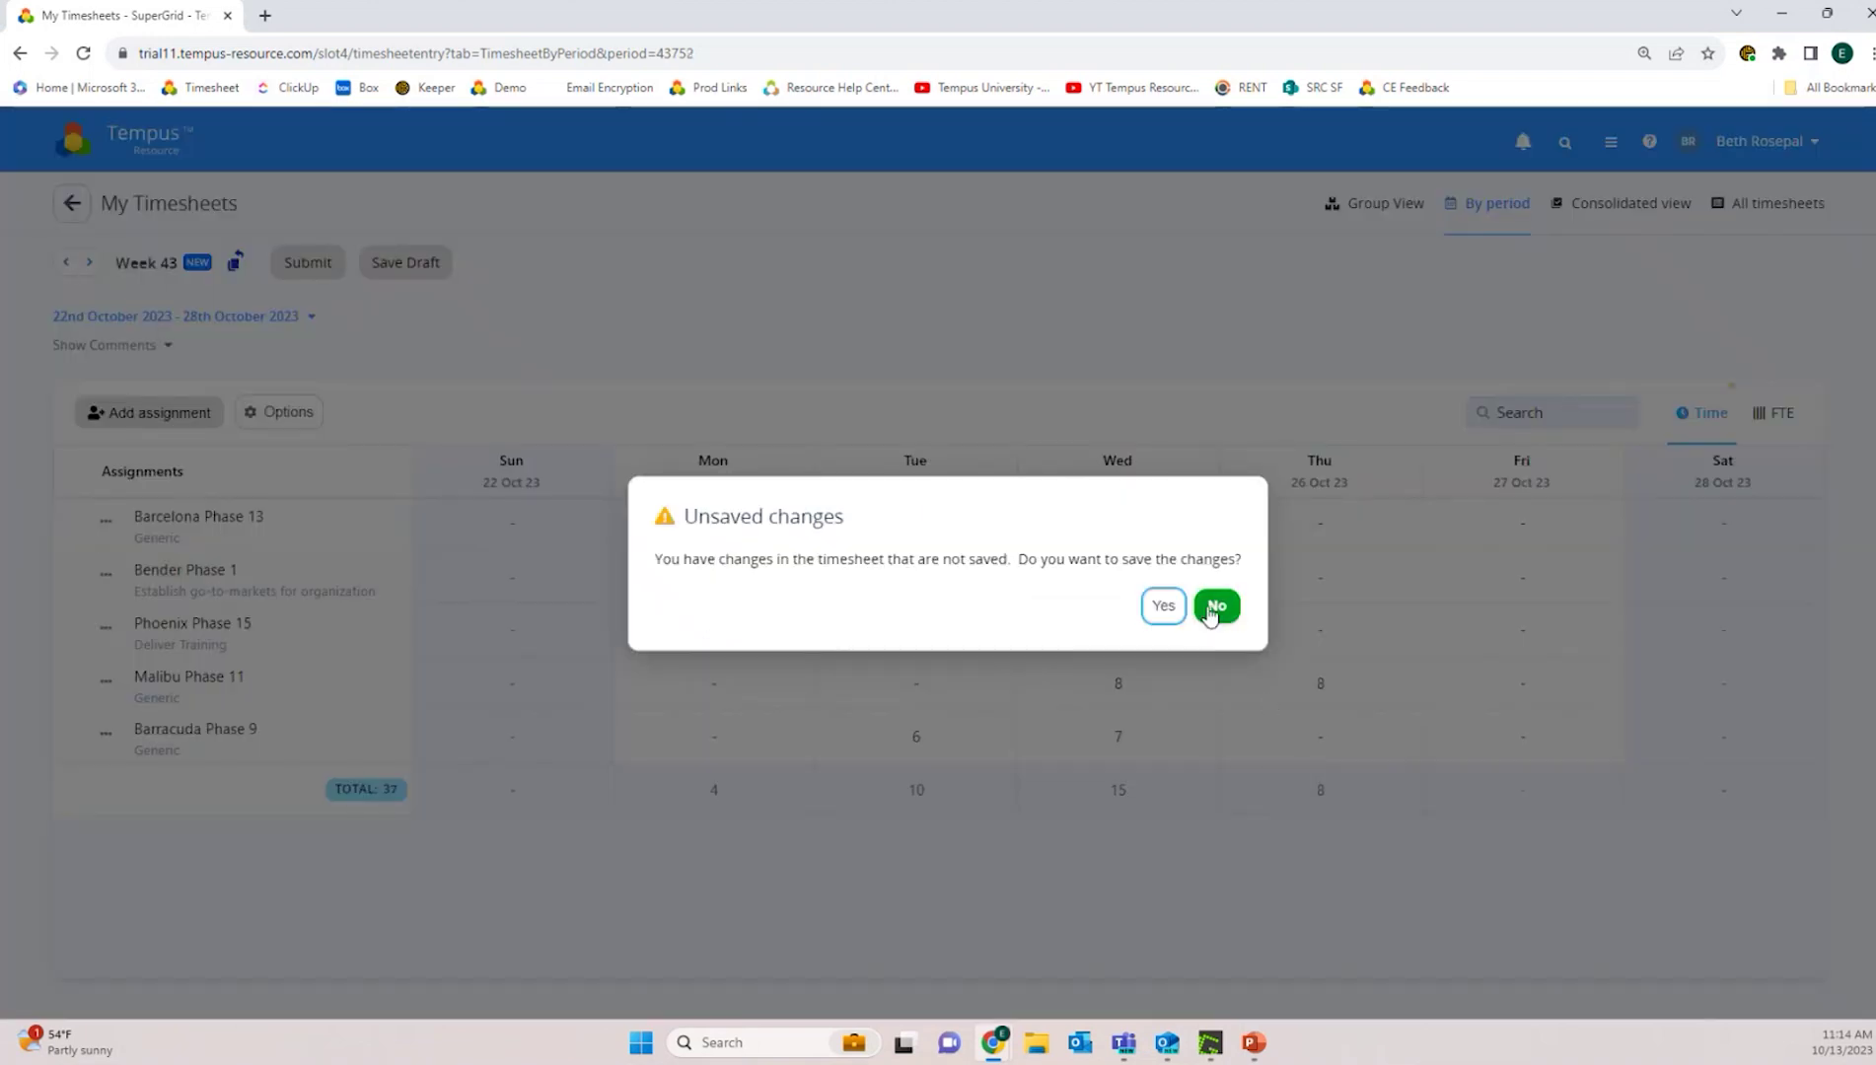
left_click(1216, 606)
left_click(65, 262)
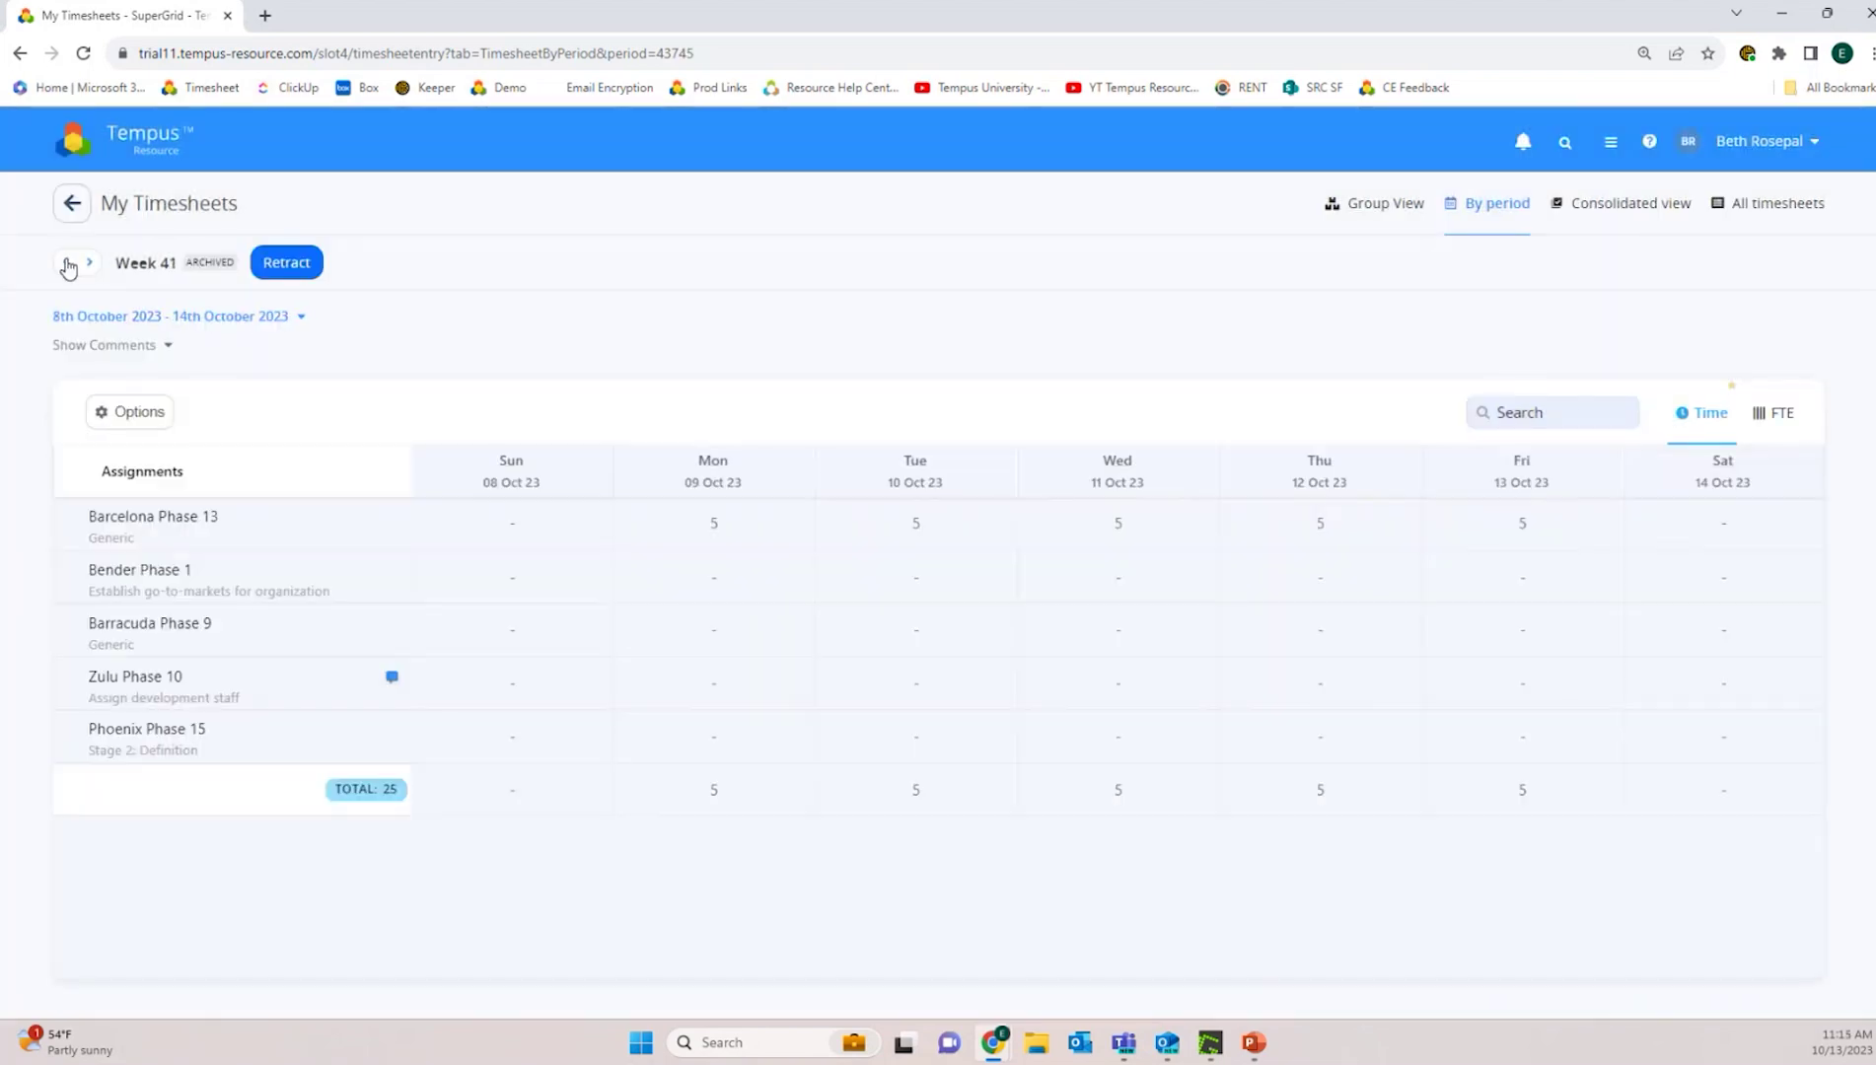
left_click(90, 263)
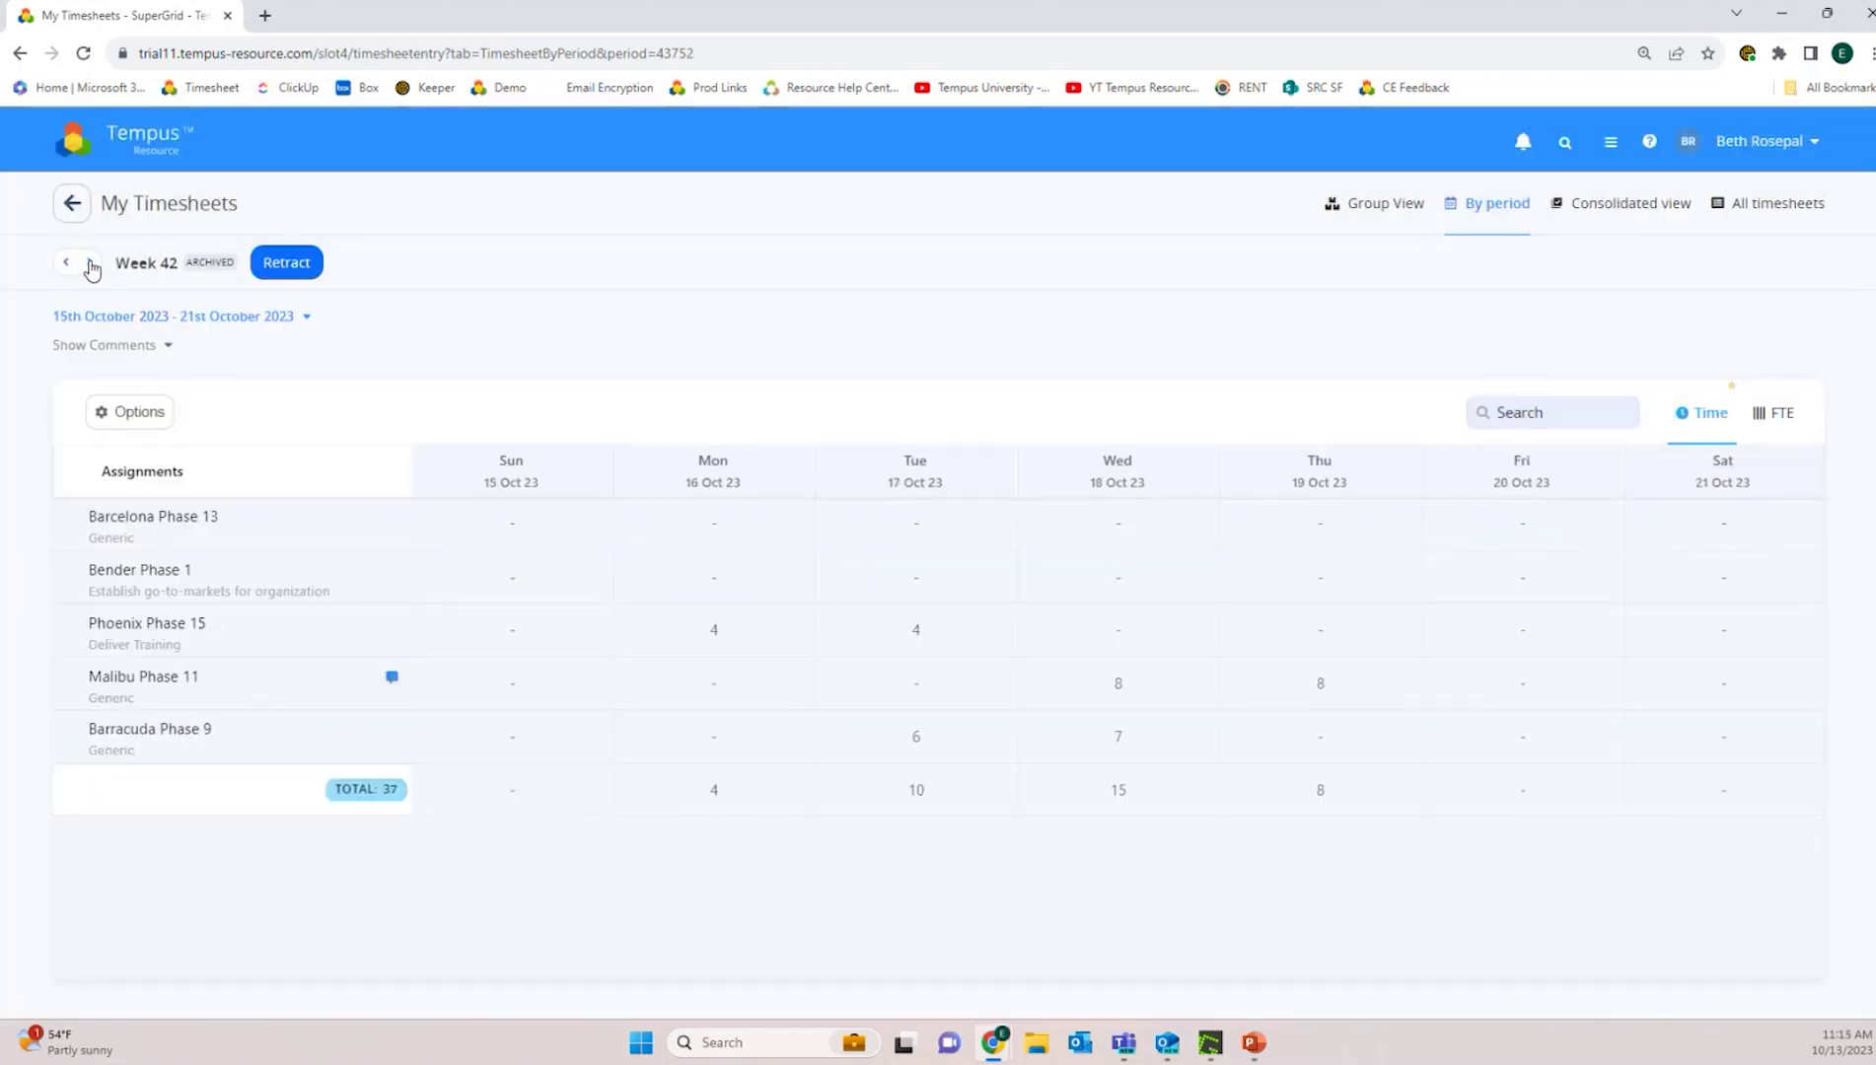
left_click(90, 262)
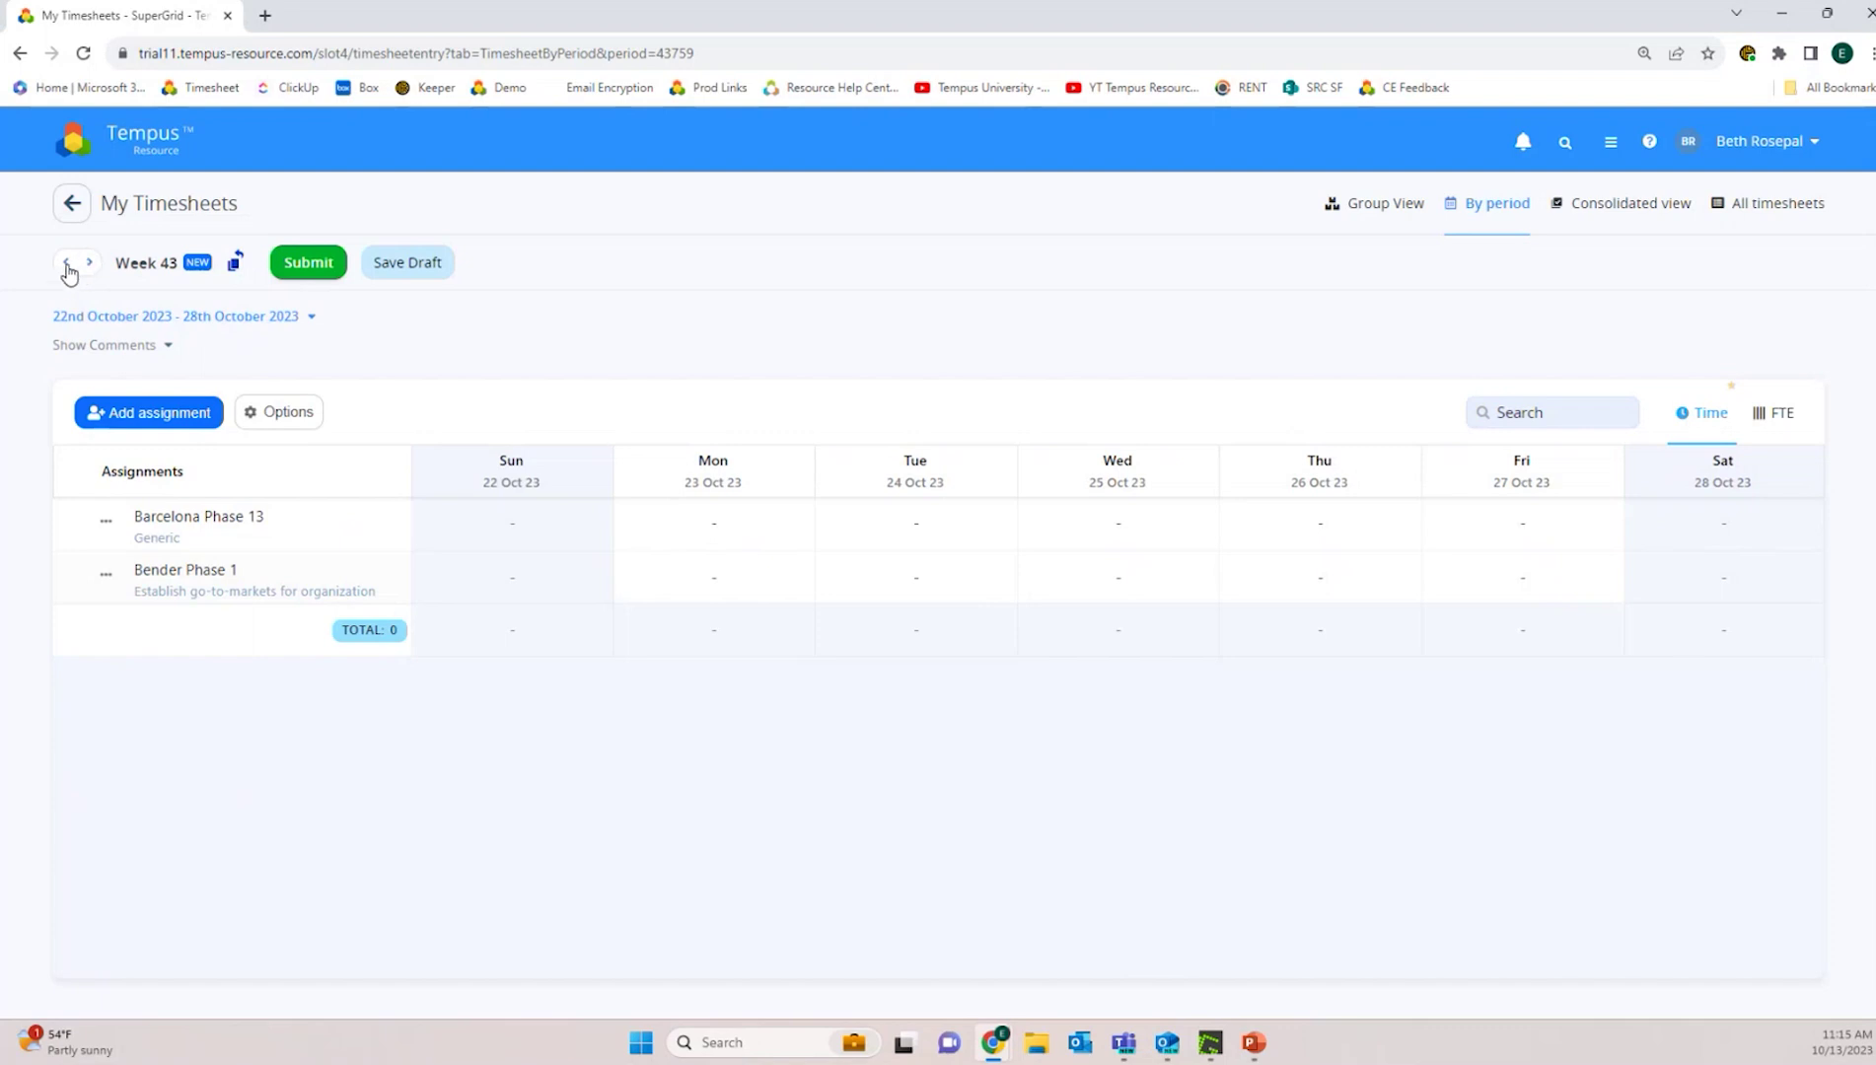
Return to the submitted Week 42 timesheet and retract it.
left_click(65, 264)
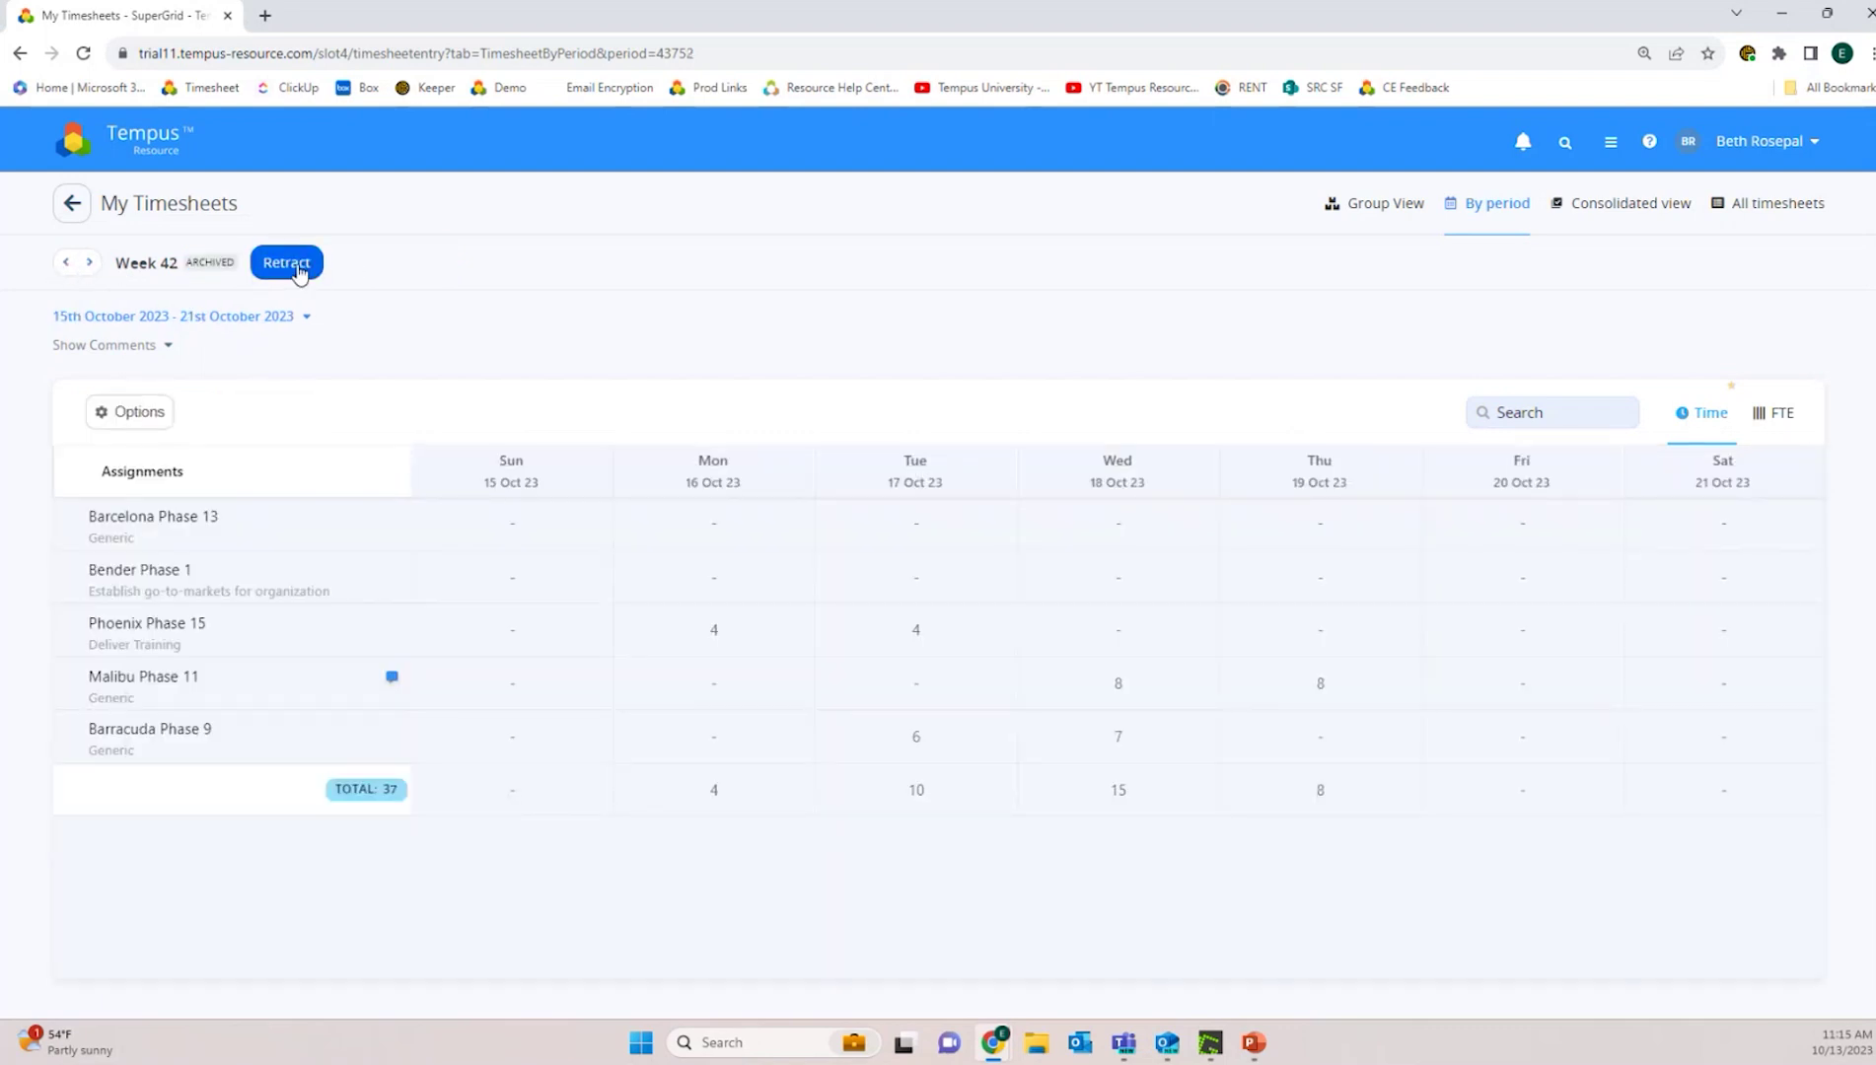
left_click(297, 266)
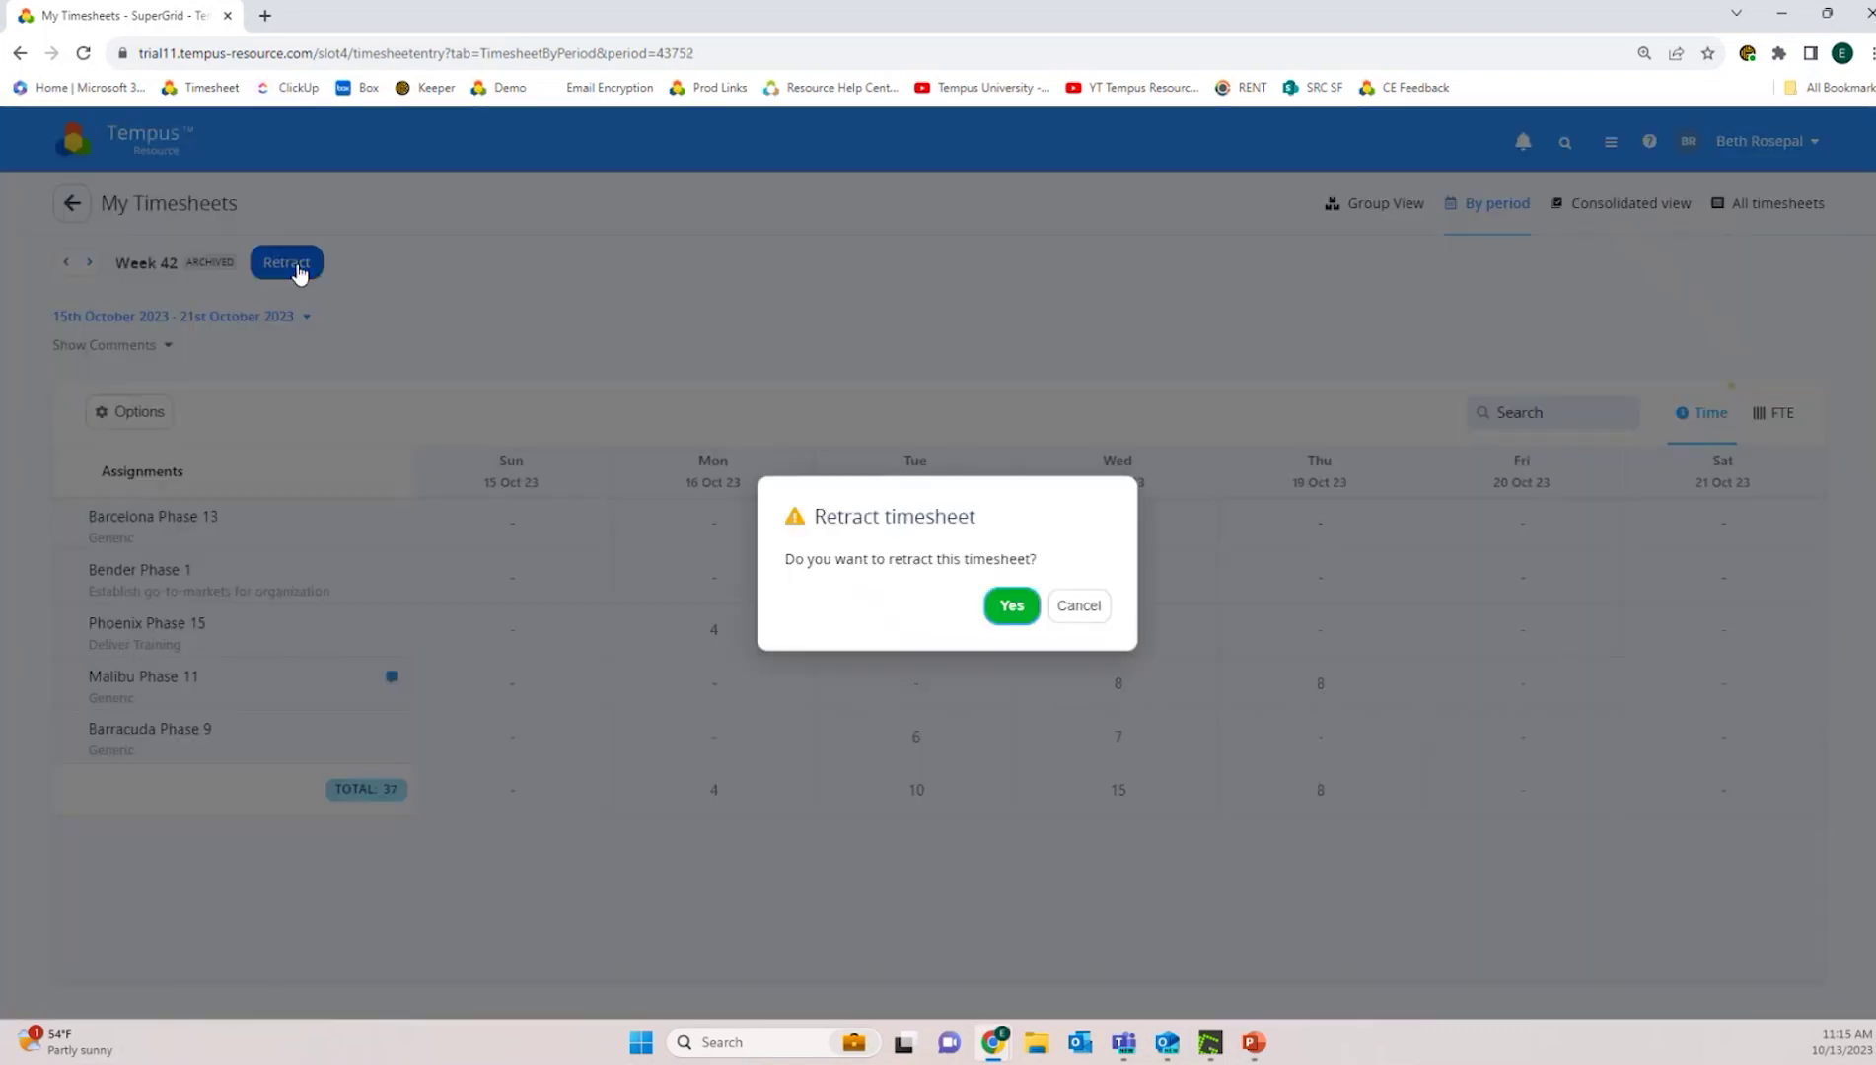
left_click(1012, 606)
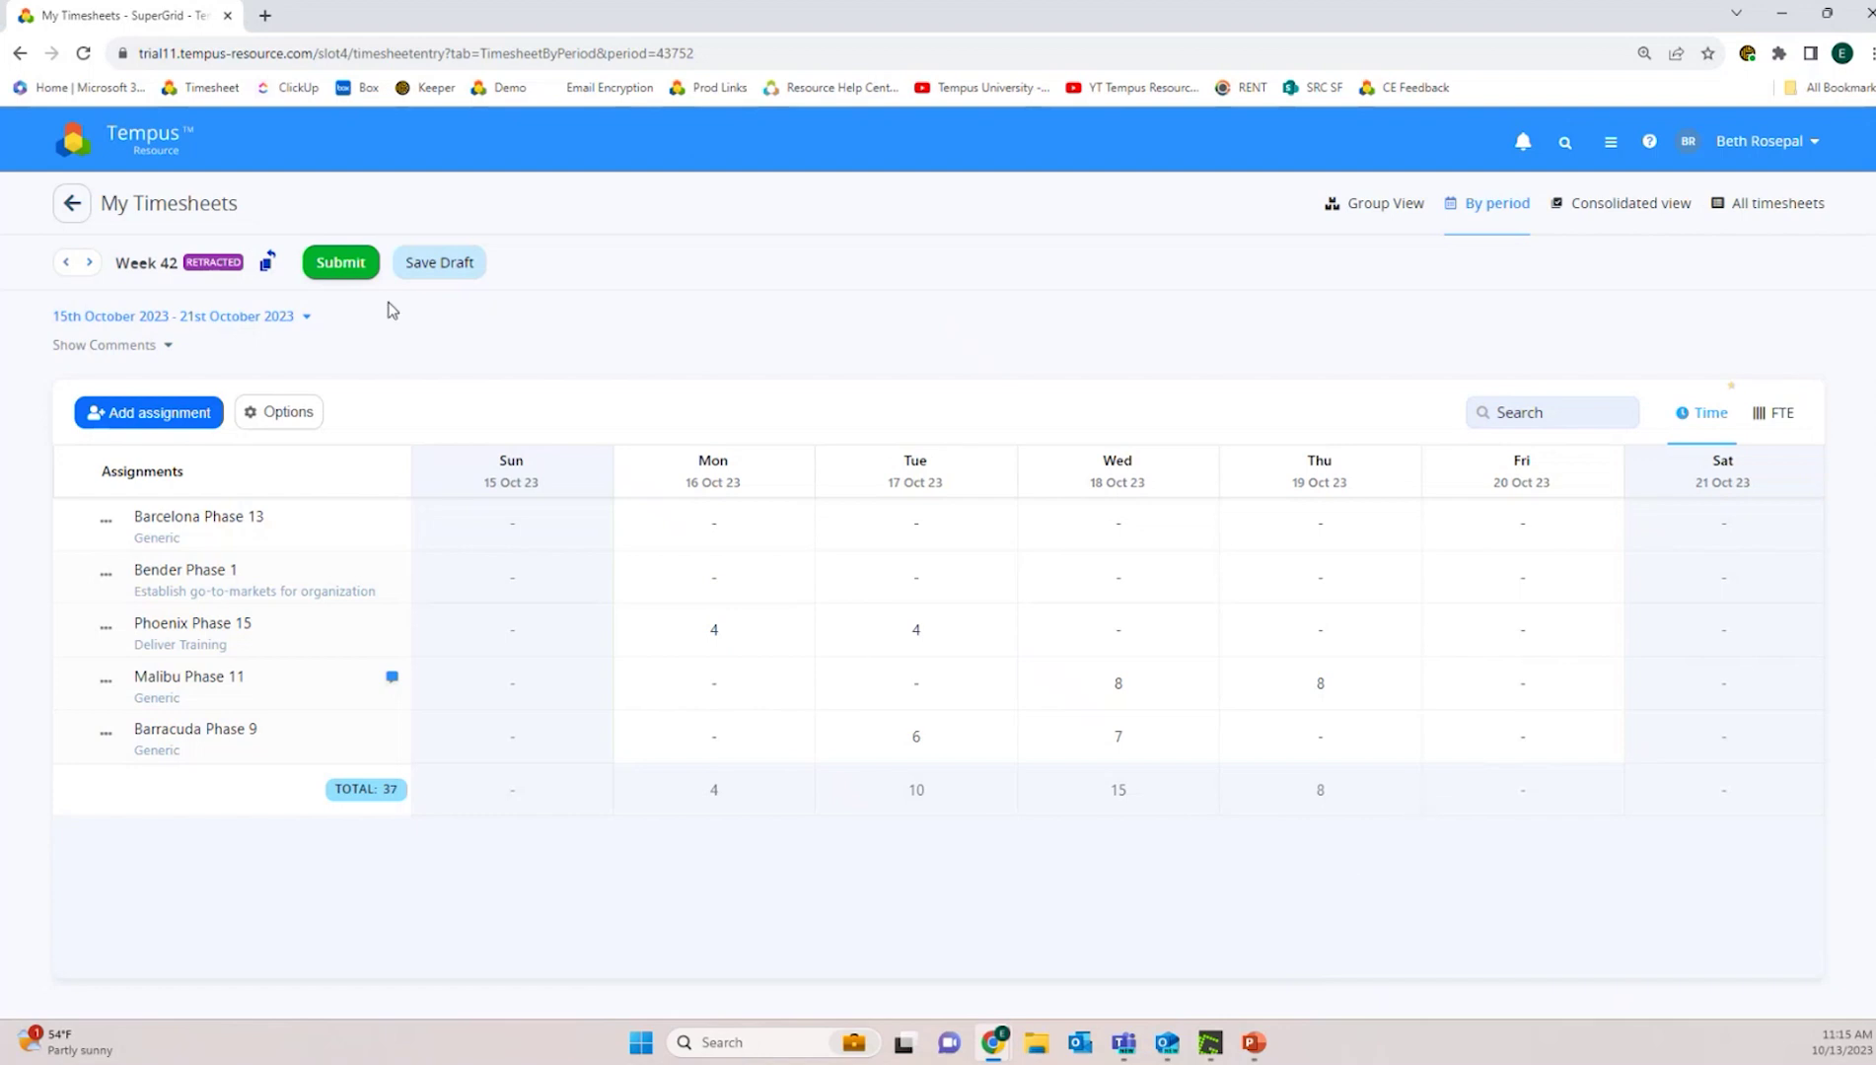
Resubmit Week 42 (15–21 October 2023) for approval, then advance to the new Week 43.
left_click(353, 267)
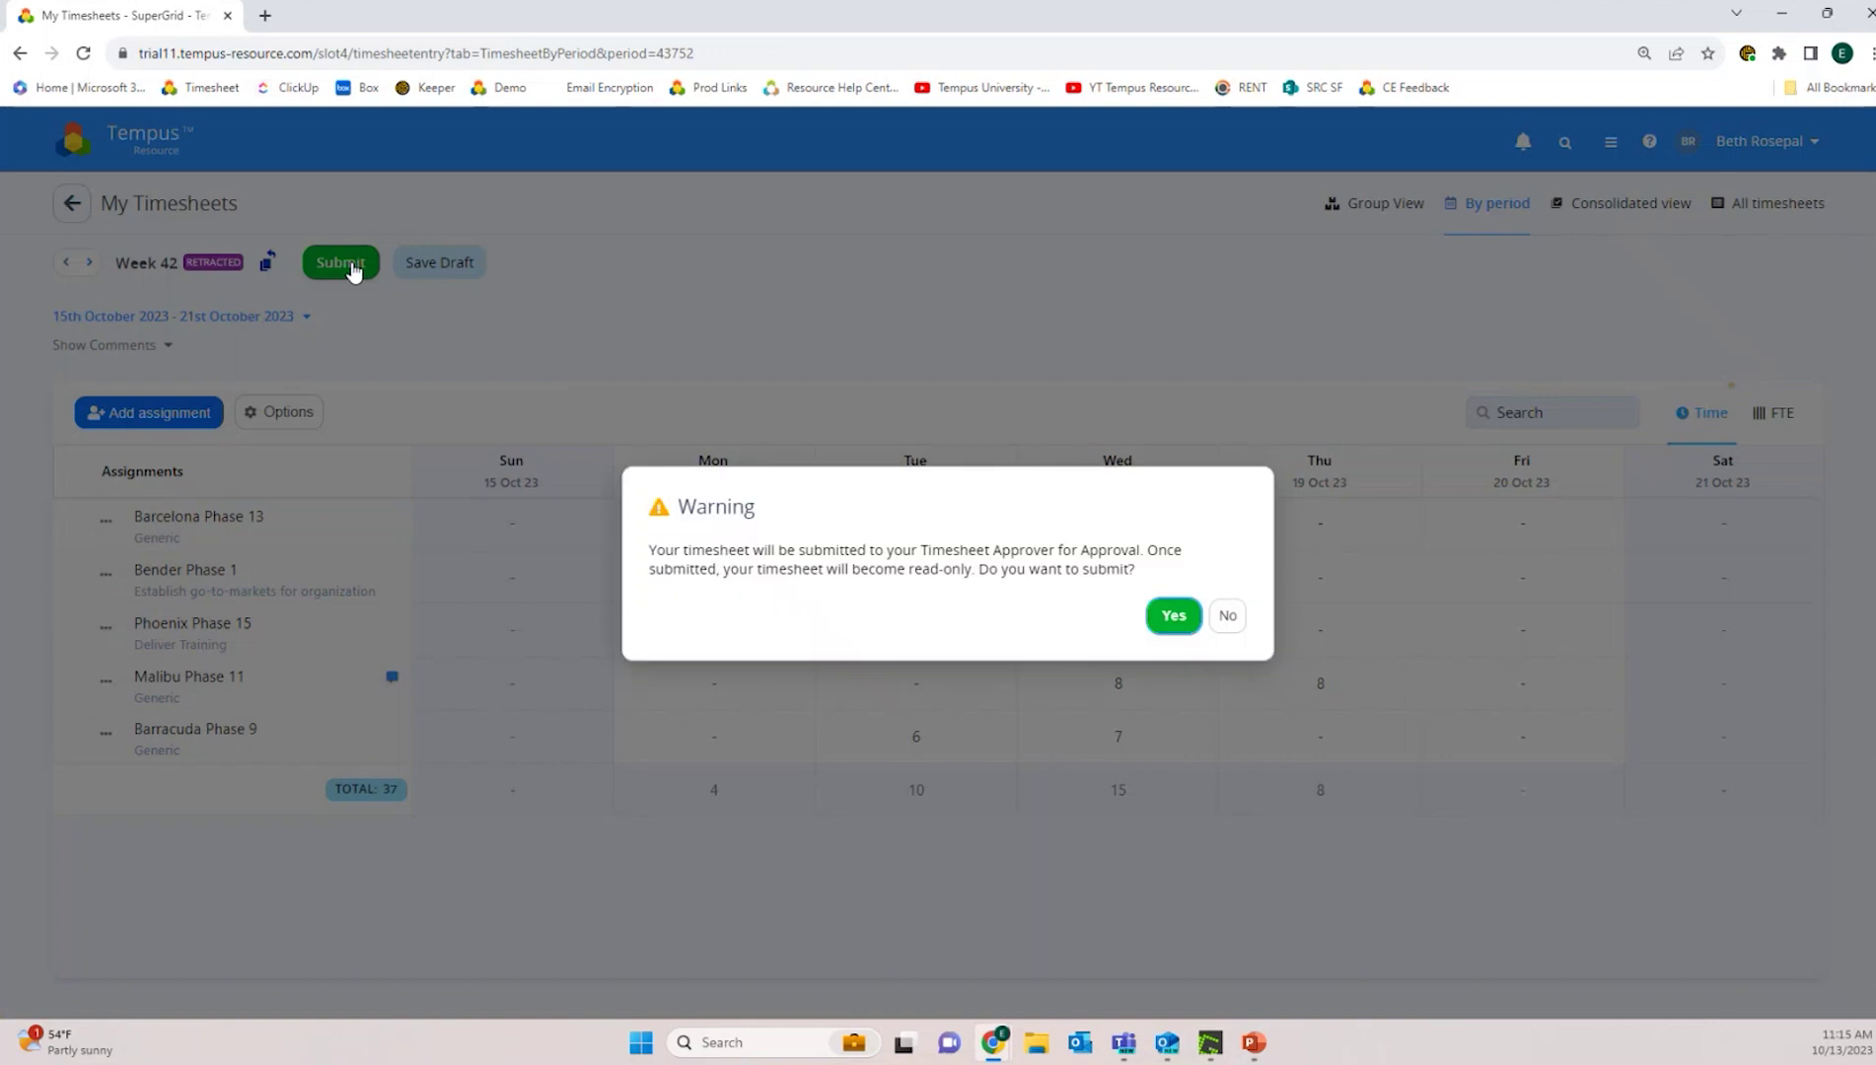
left_click(1173, 621)
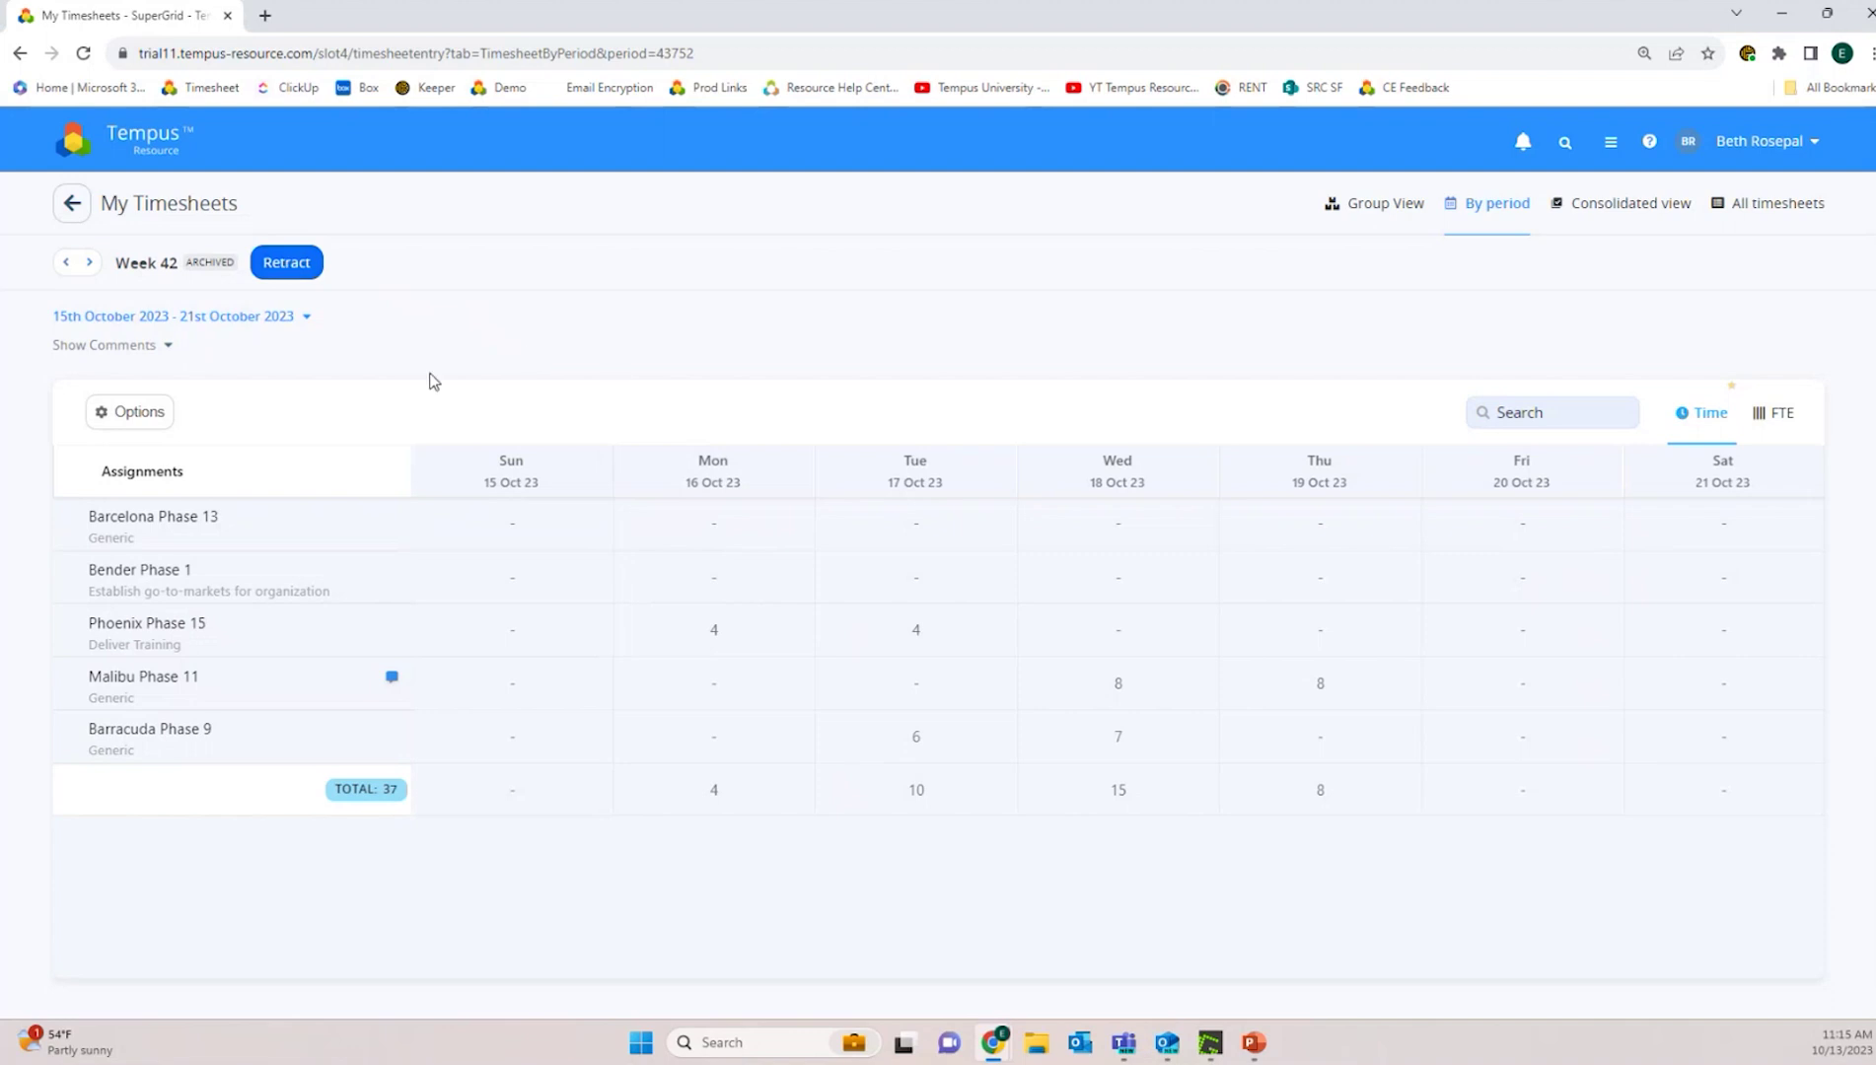
left_click(88, 261)
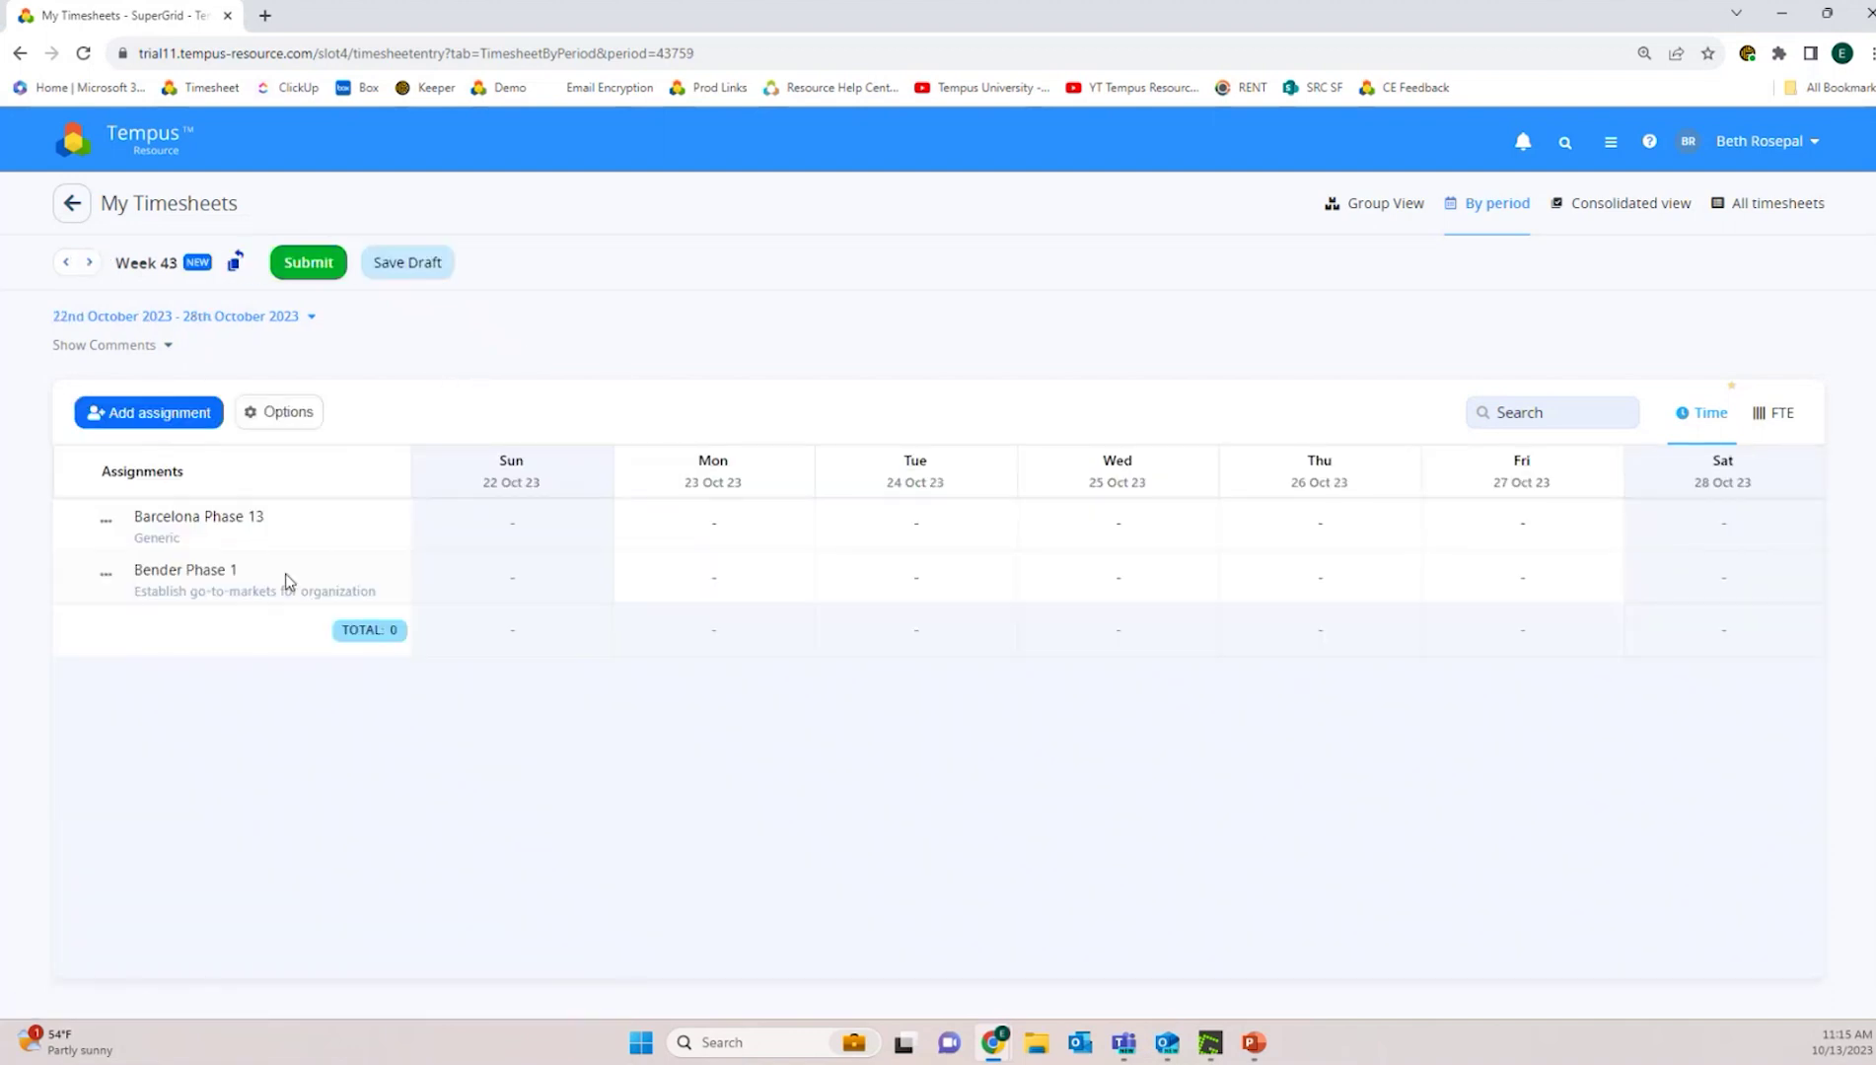
Open the week's comment box, click into it, then collapse it again.
left_click(158, 347)
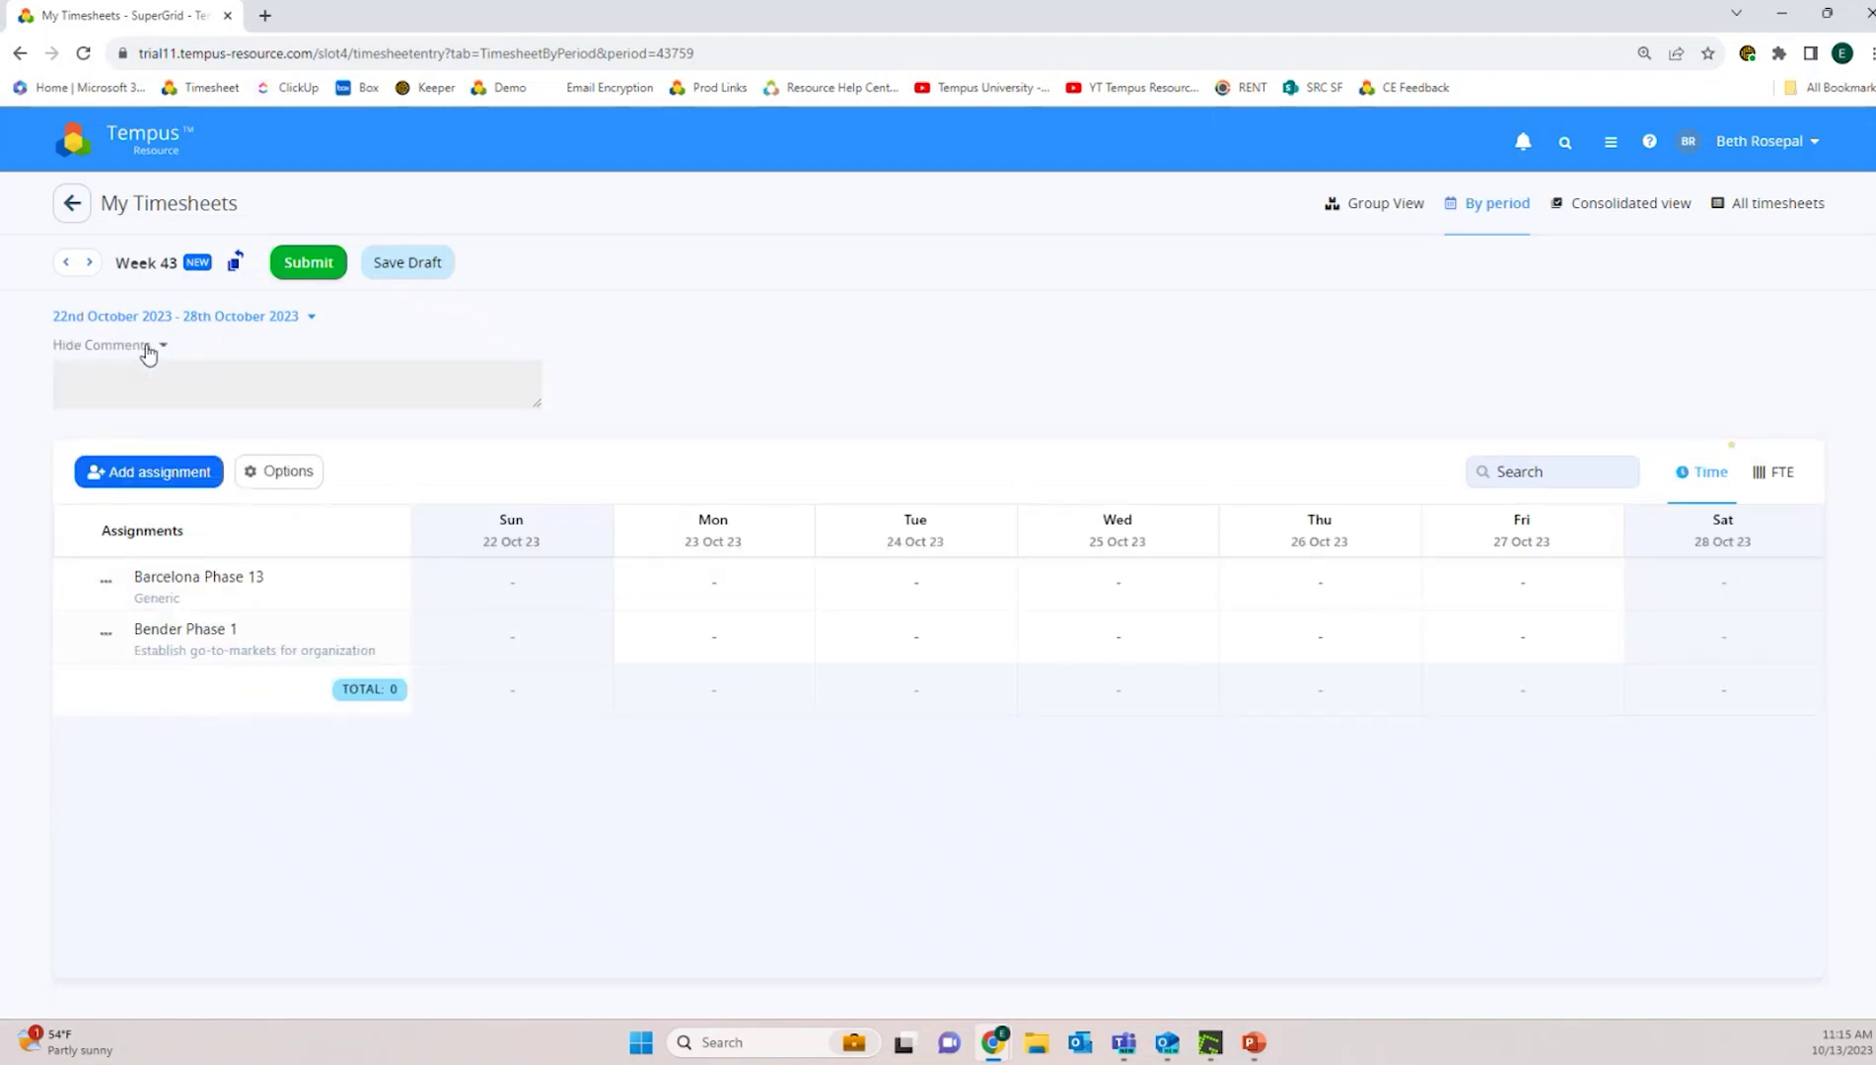
left_click(161, 376)
left_click(138, 351)
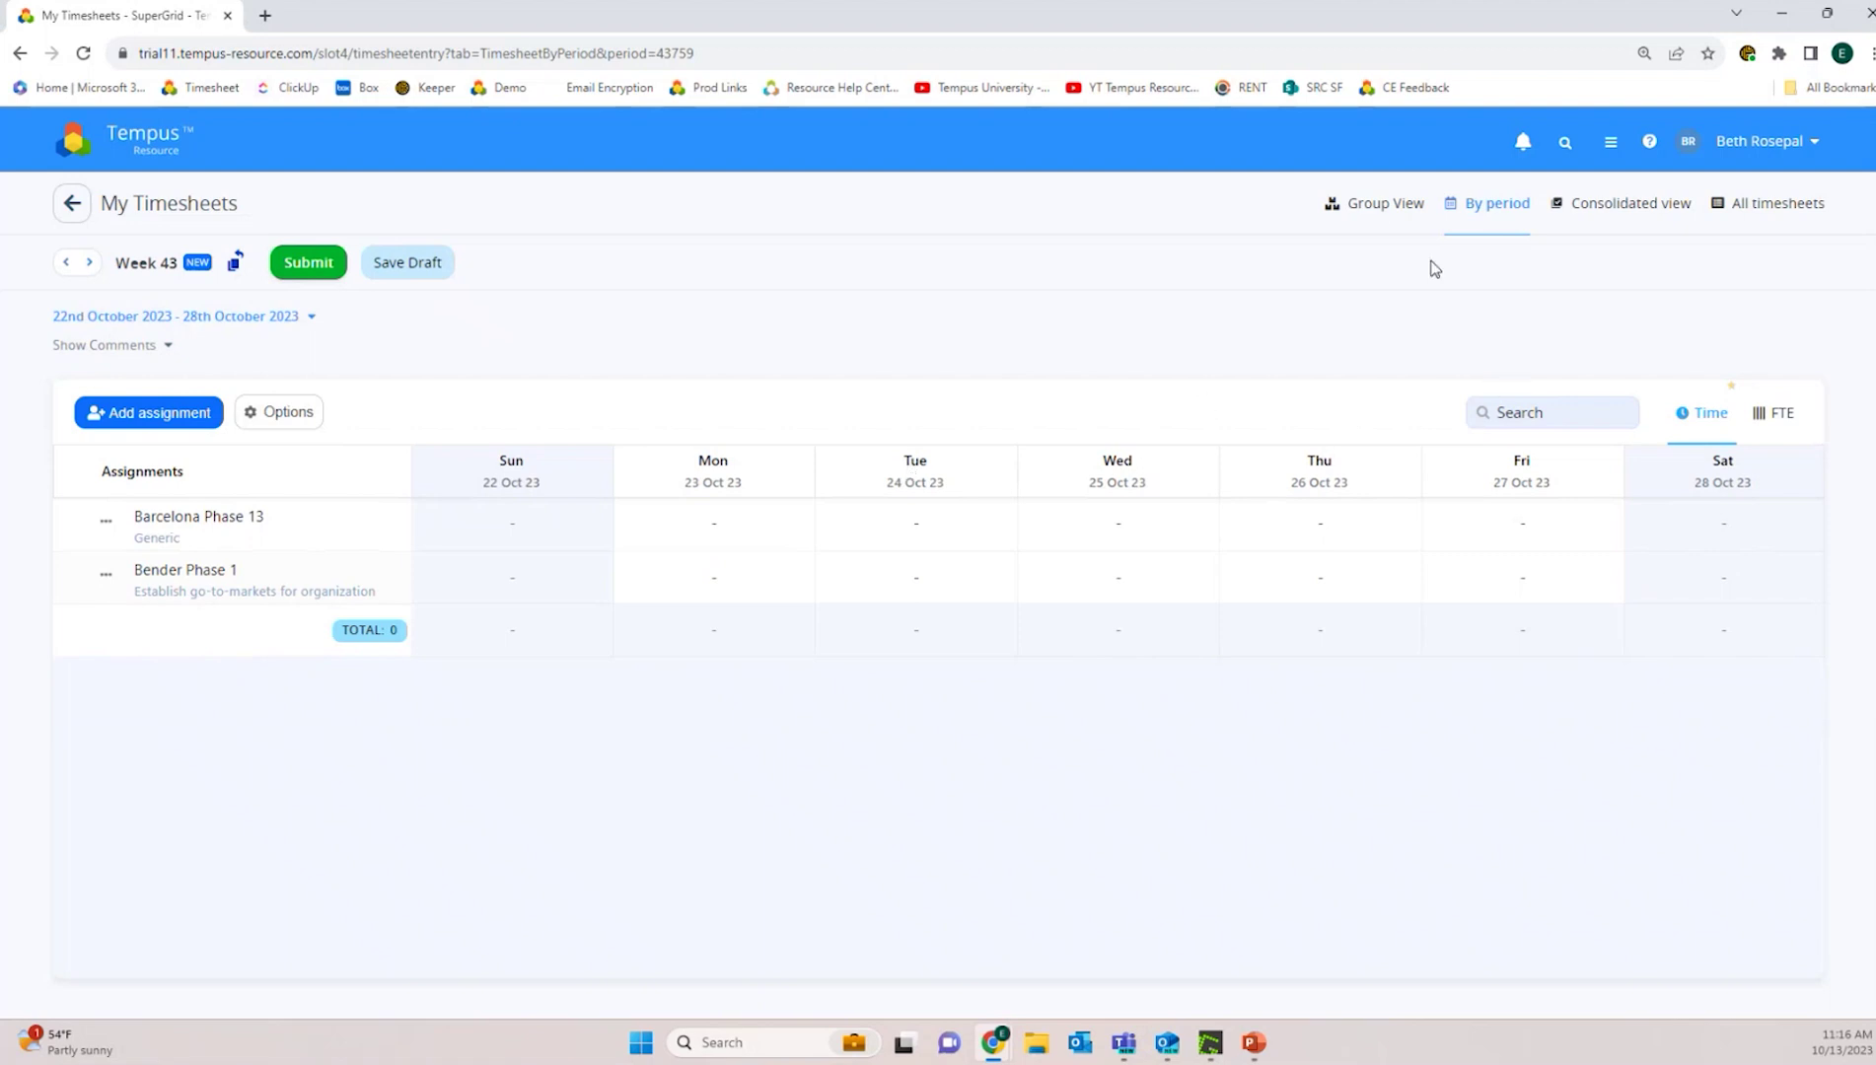
Group assignments by project with Barcelona Phase 13 expanded, then browse on to All timesheets.
left_click(1383, 202)
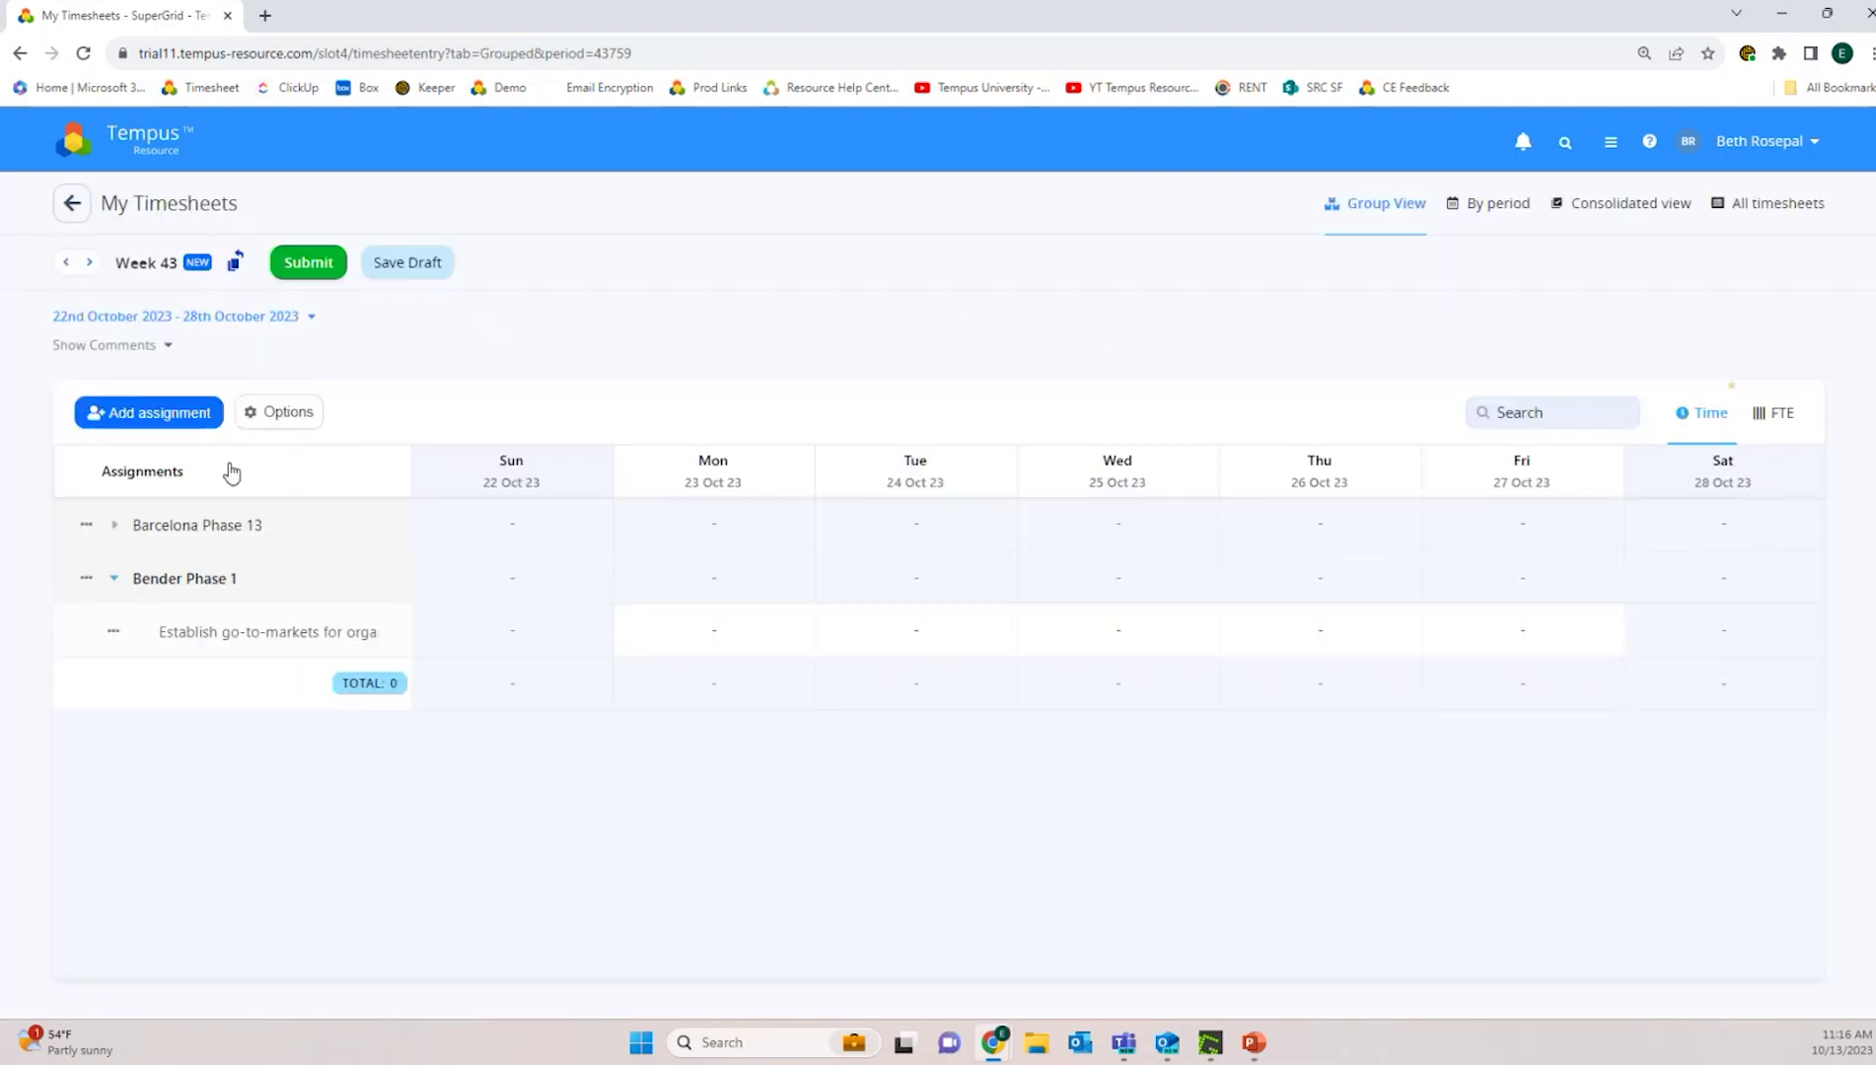
left_click(115, 525)
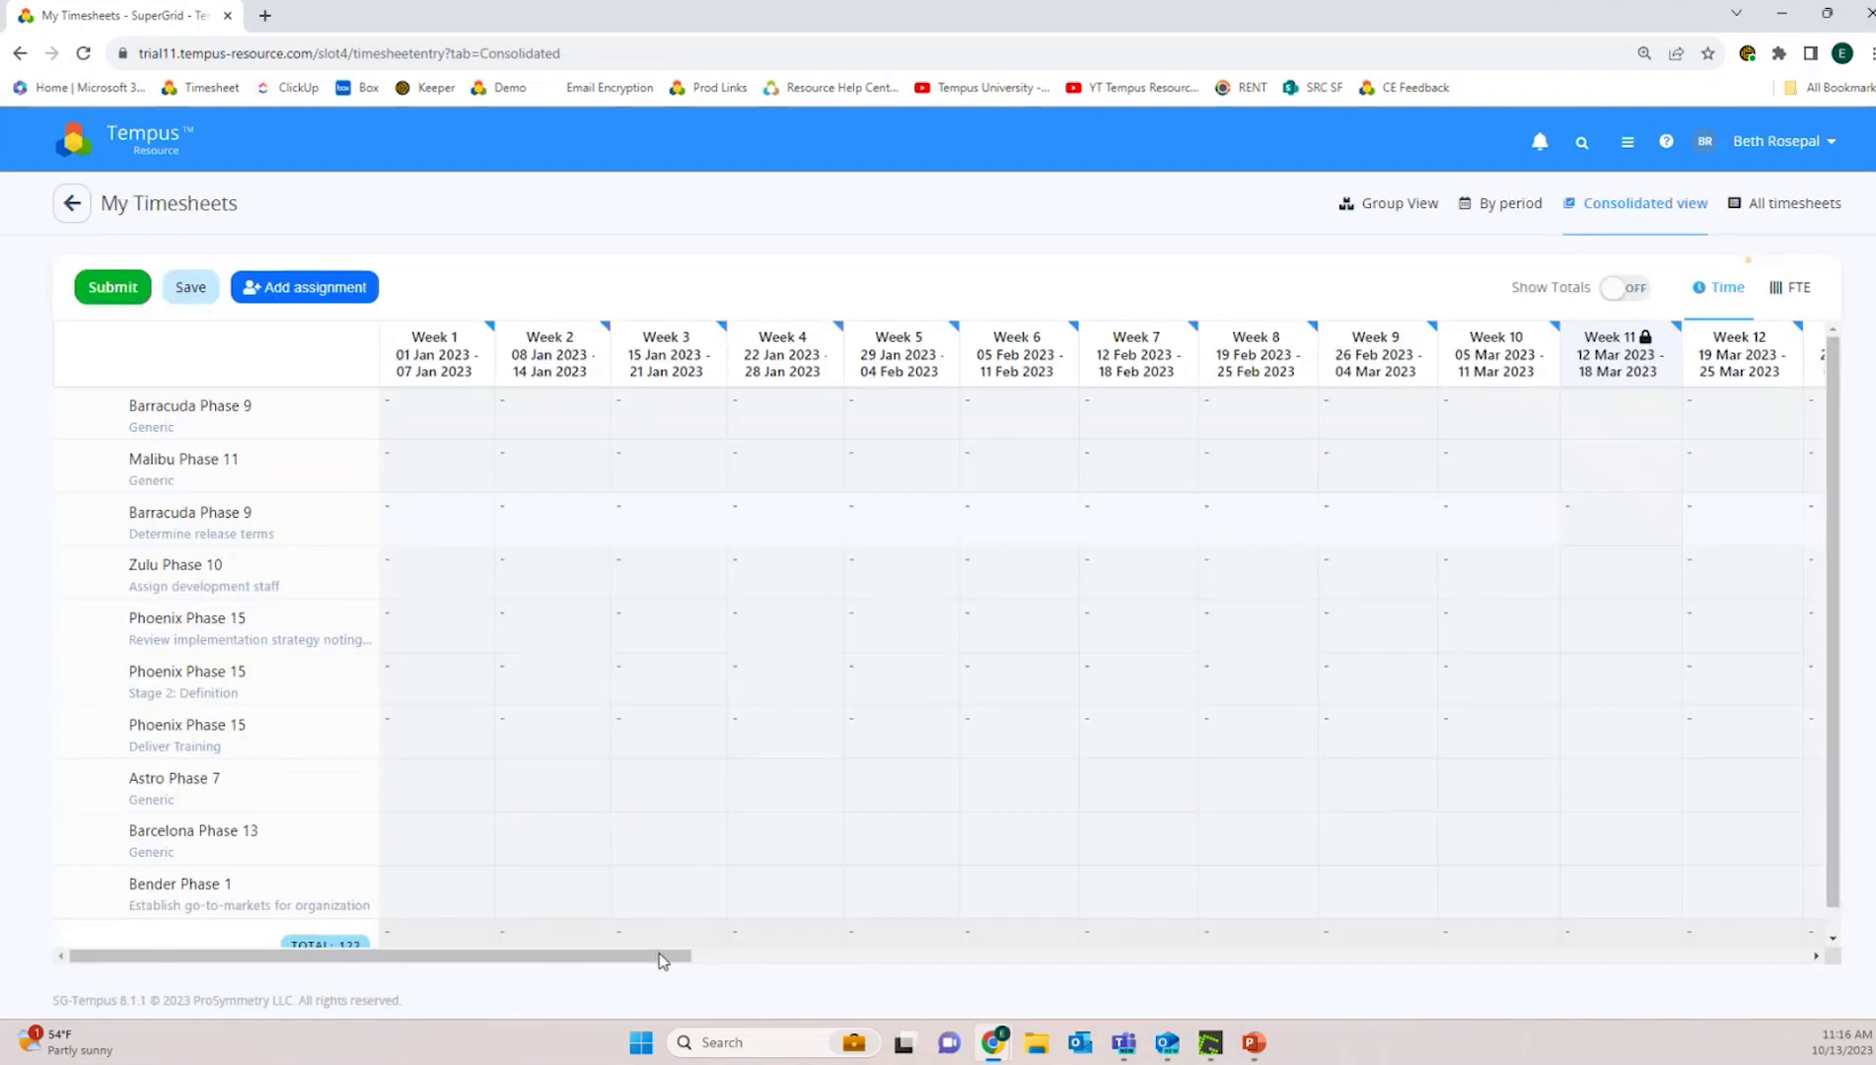
left_click_drag(659, 961, 1792, 971)
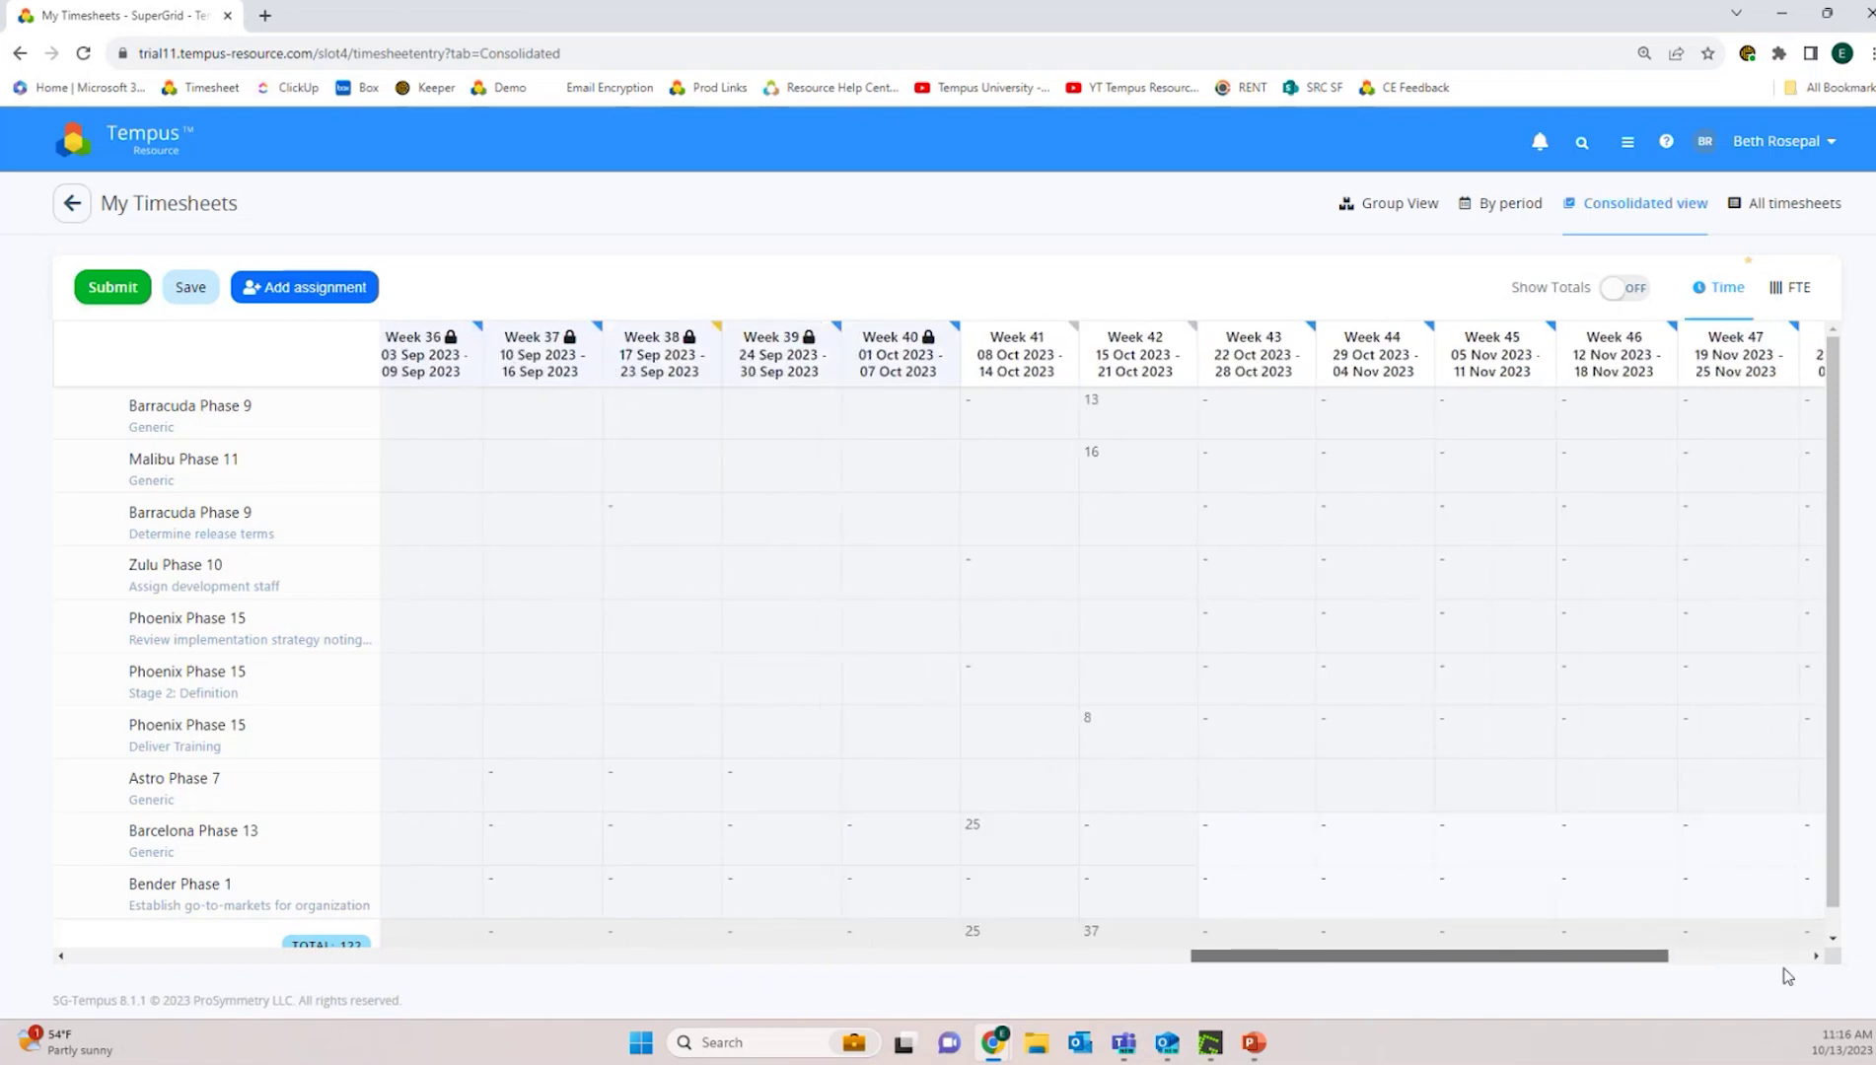
left_click(1754, 202)
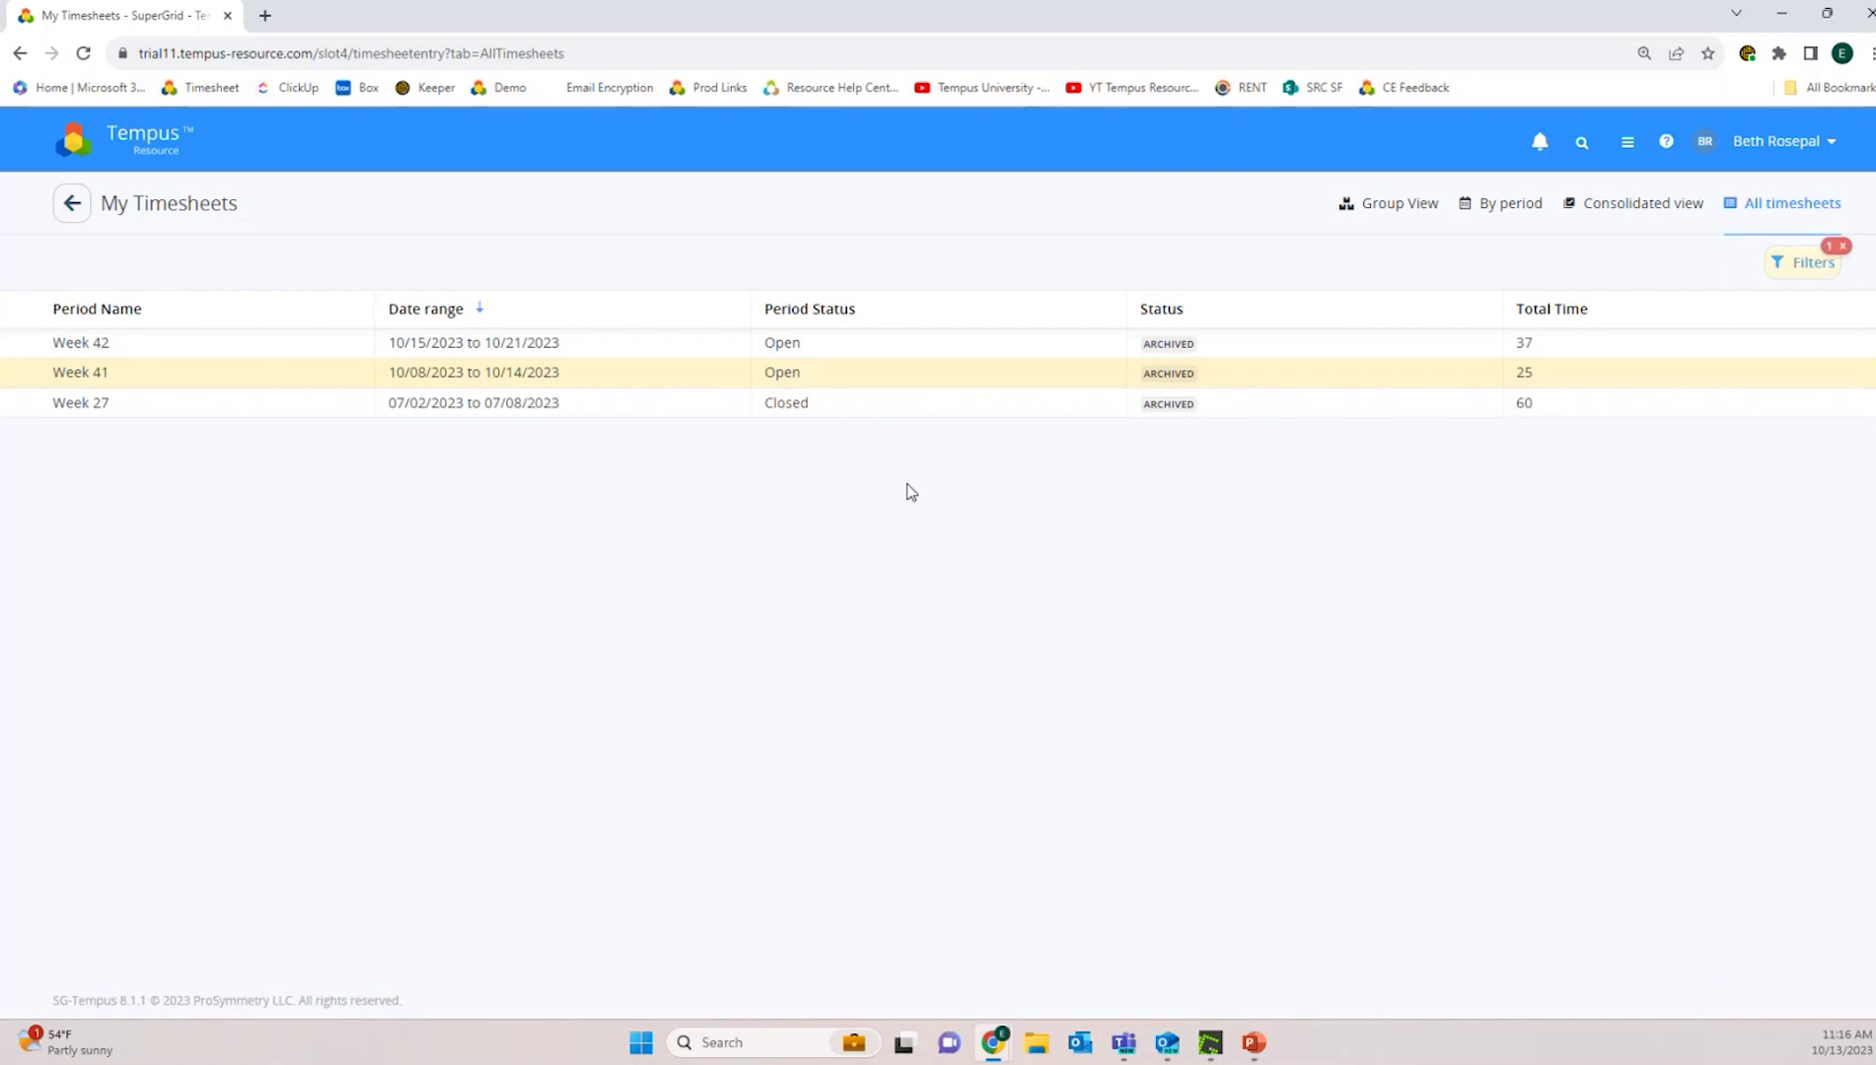